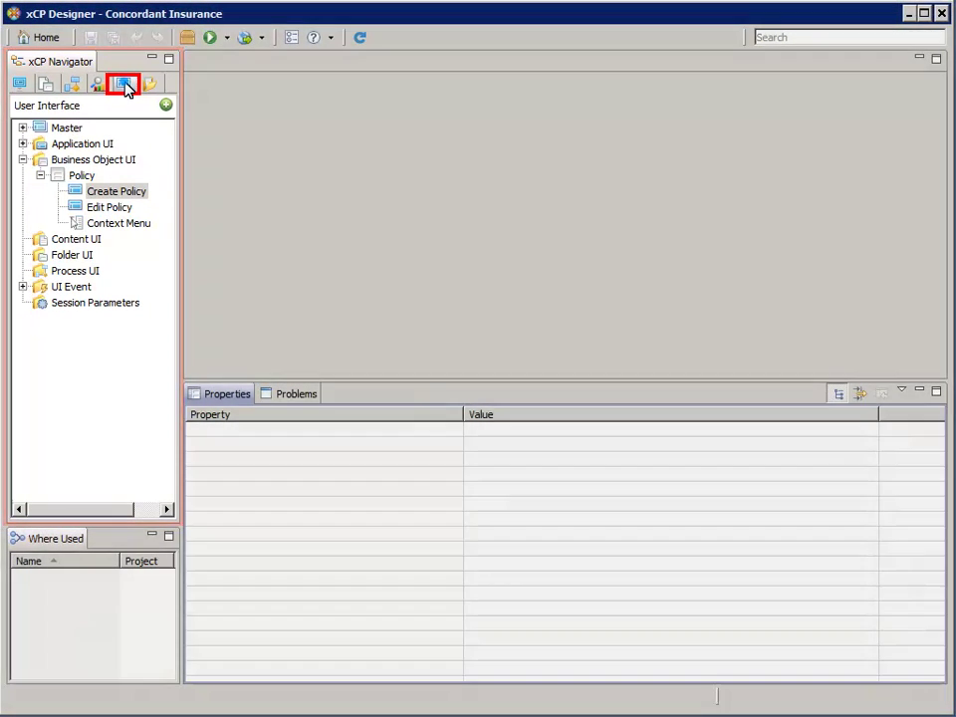
# Step: Create a String session parameter labelled Last Policy ID that is stored in a cookie, and close its editor
pyautogui.click(123, 86)
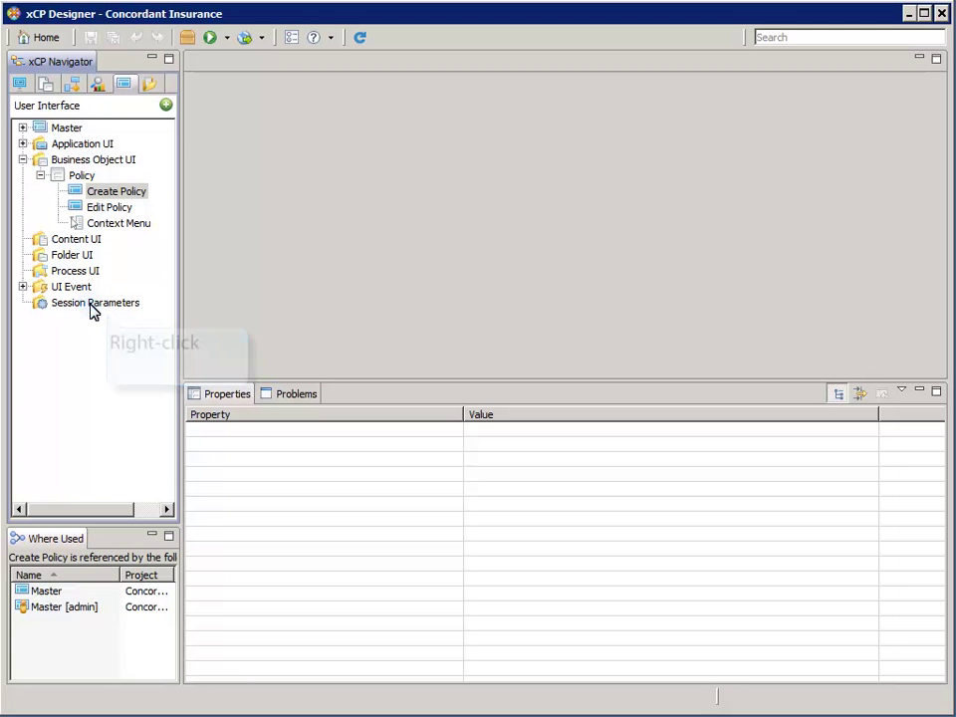
pyautogui.rightClick(92, 309)
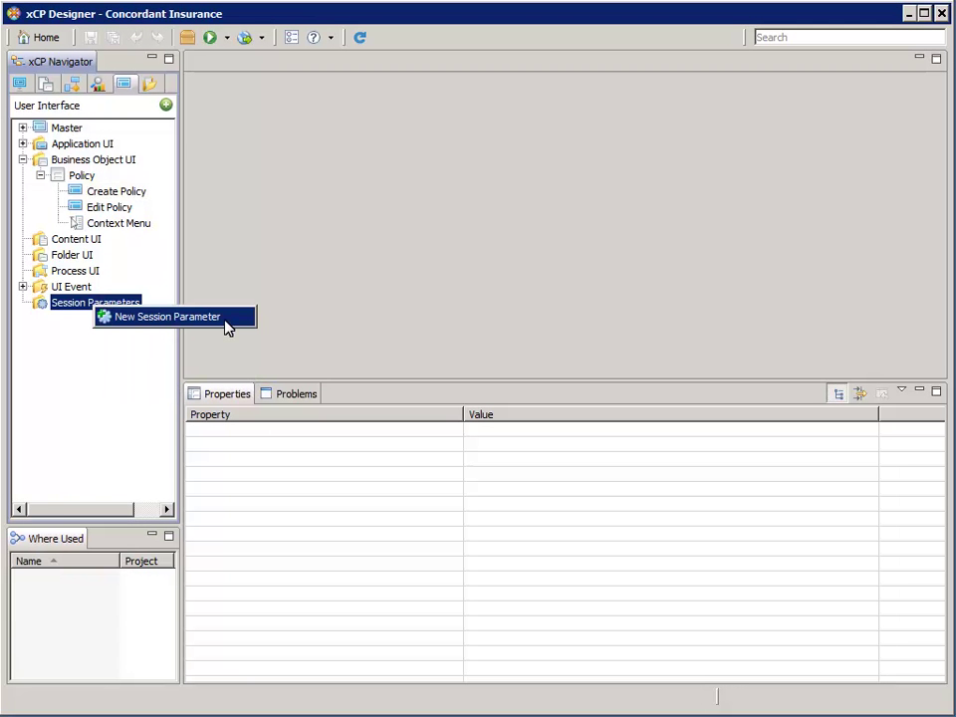
pyautogui.click(227, 317)
pyautogui.write('Last Policy I')
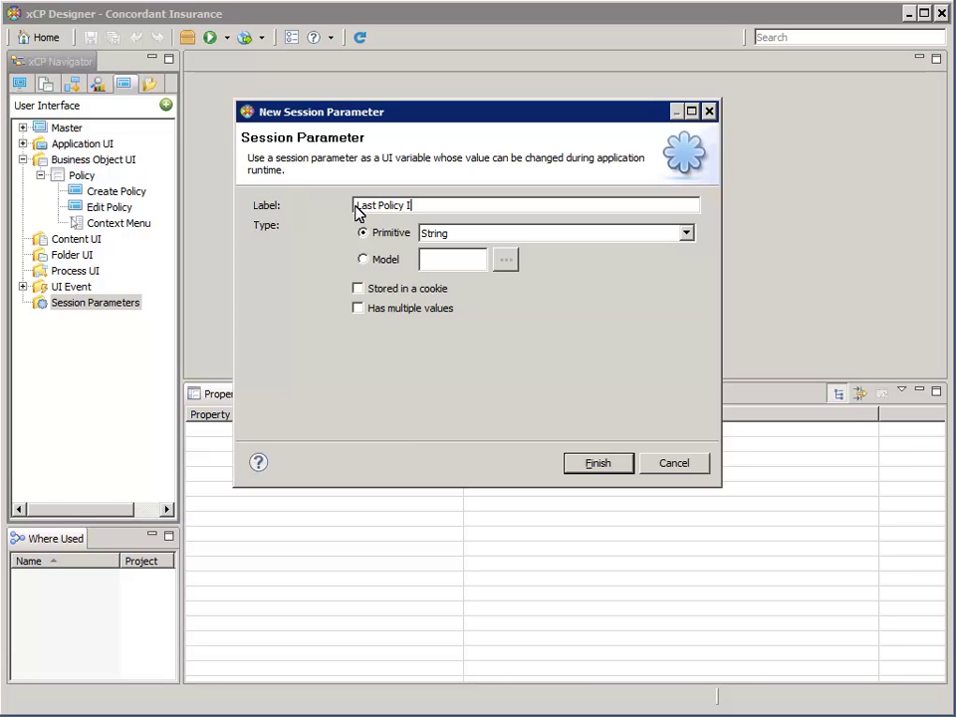
pyautogui.write('D')
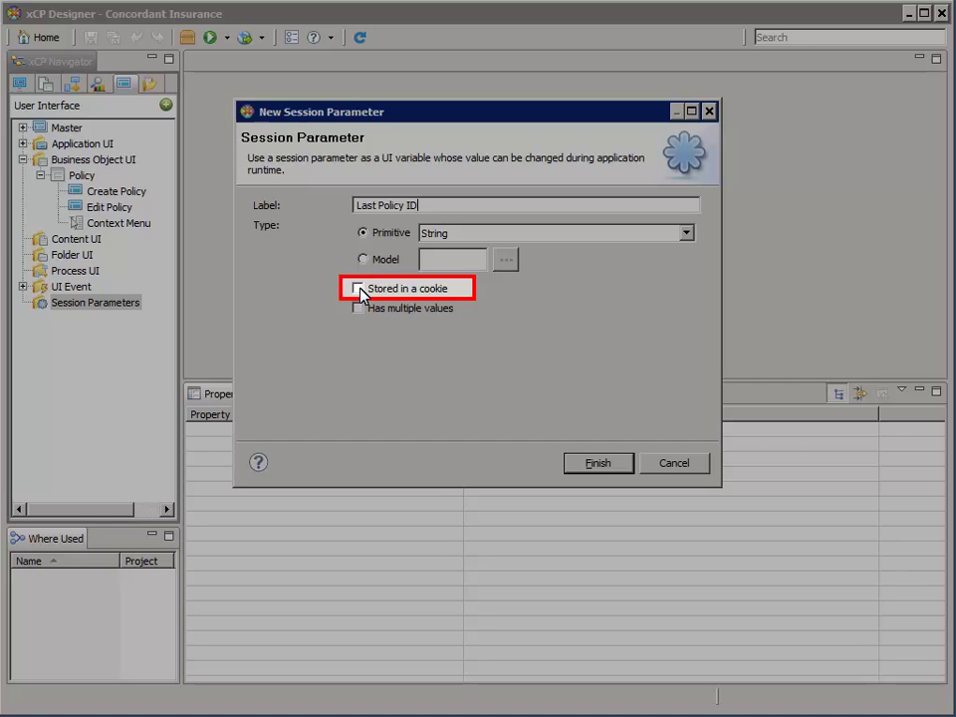
pyautogui.click(358, 289)
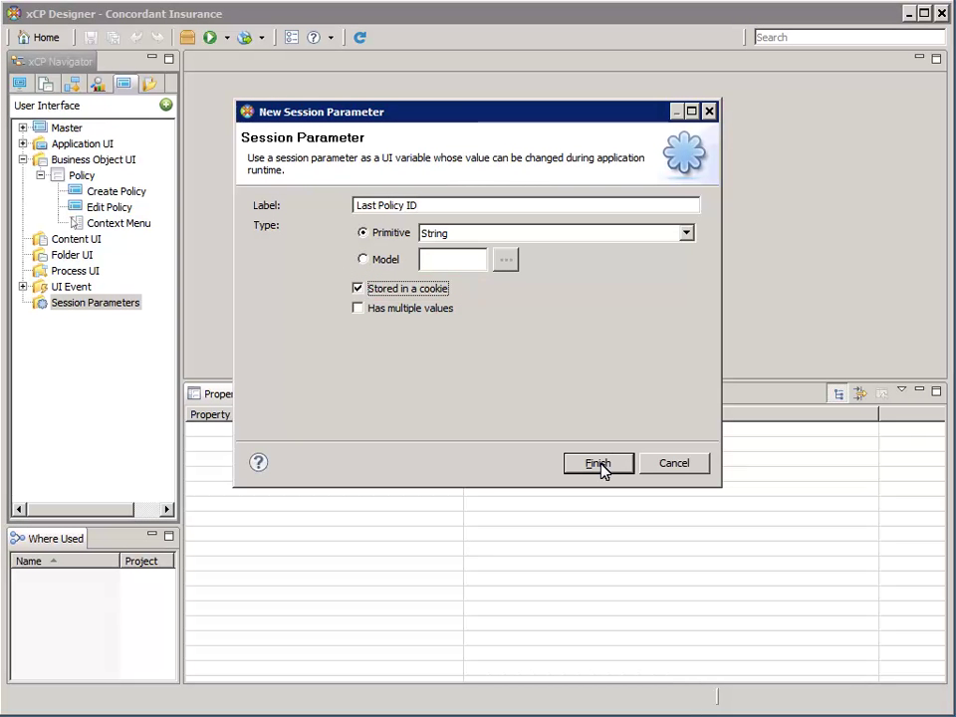
pyautogui.click(598, 464)
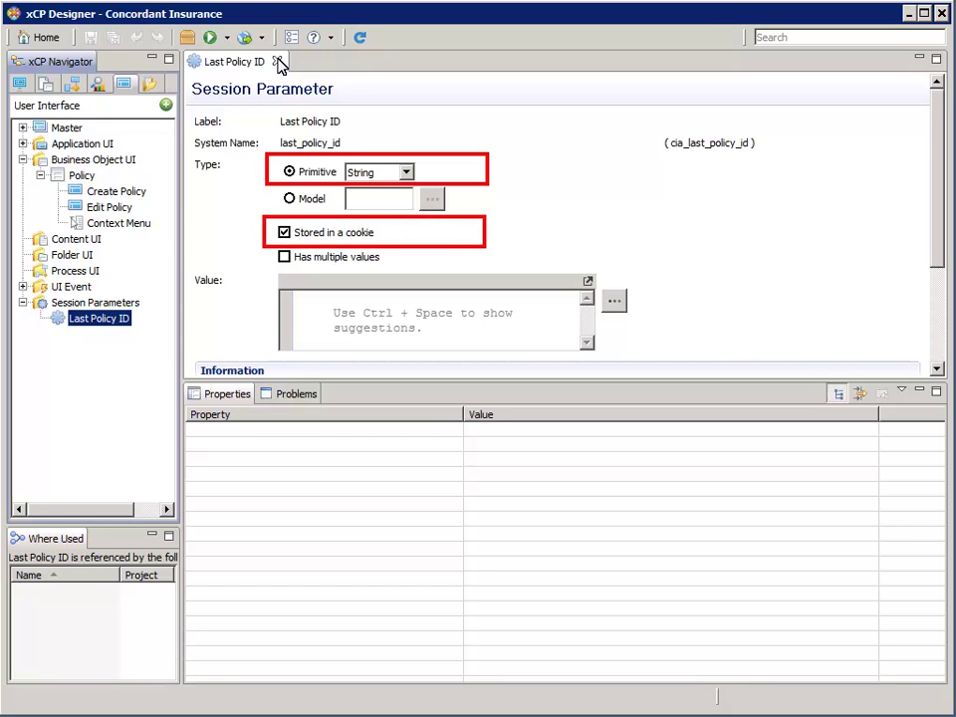
pyautogui.click(278, 62)
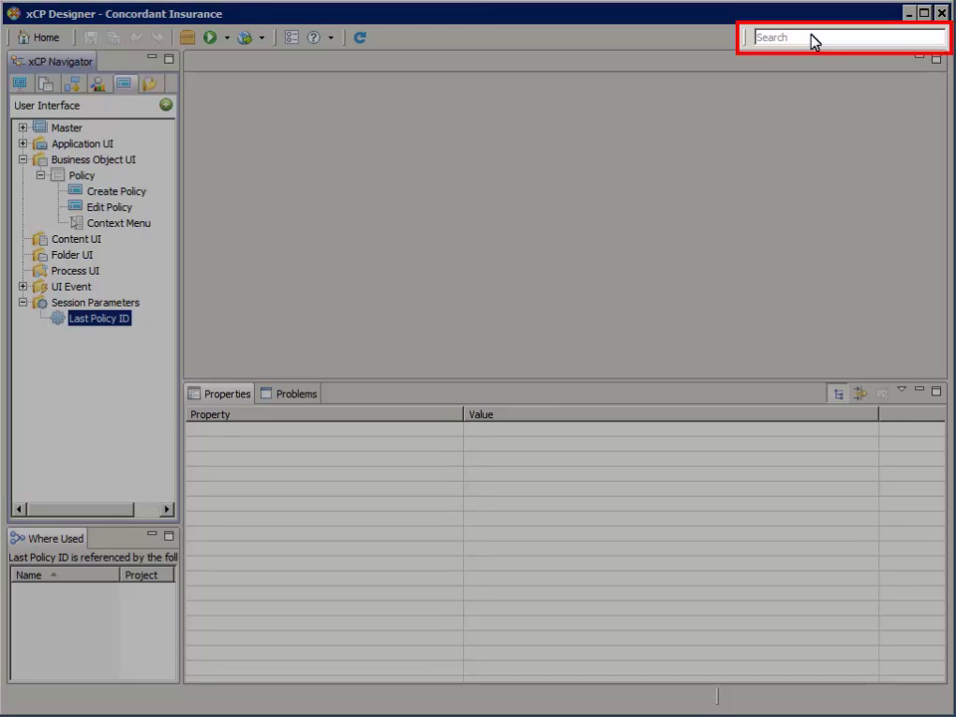
# Step: Search the models for "edi", open the Edit Policy page, and show the settings of its Session Parameters interaction
pyautogui.click(812, 38)
pyautogui.write('edi')
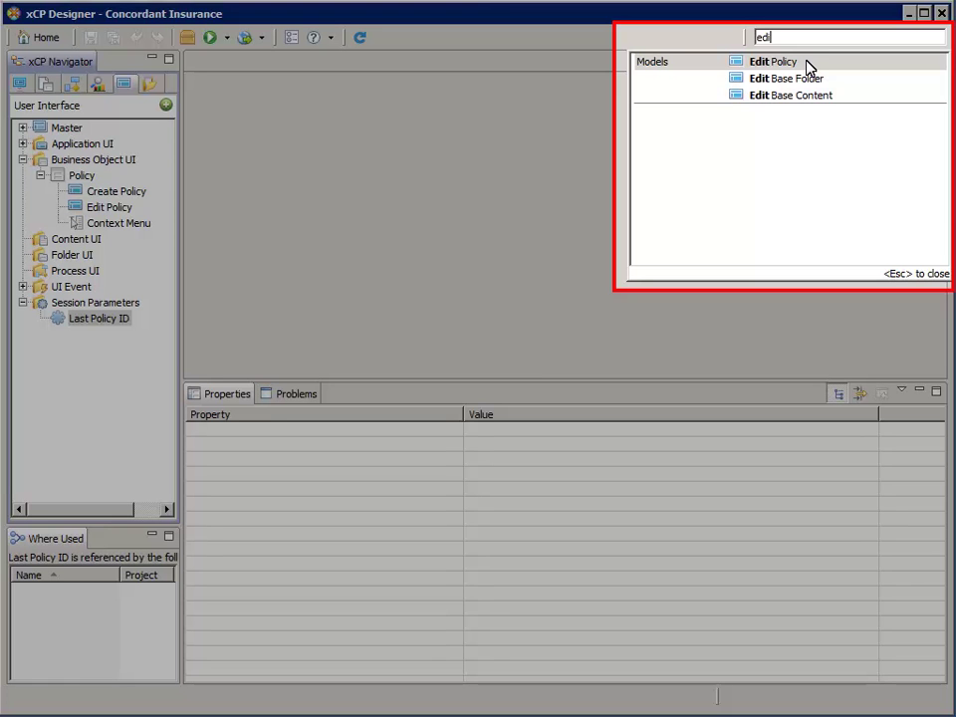
pyautogui.click(809, 63)
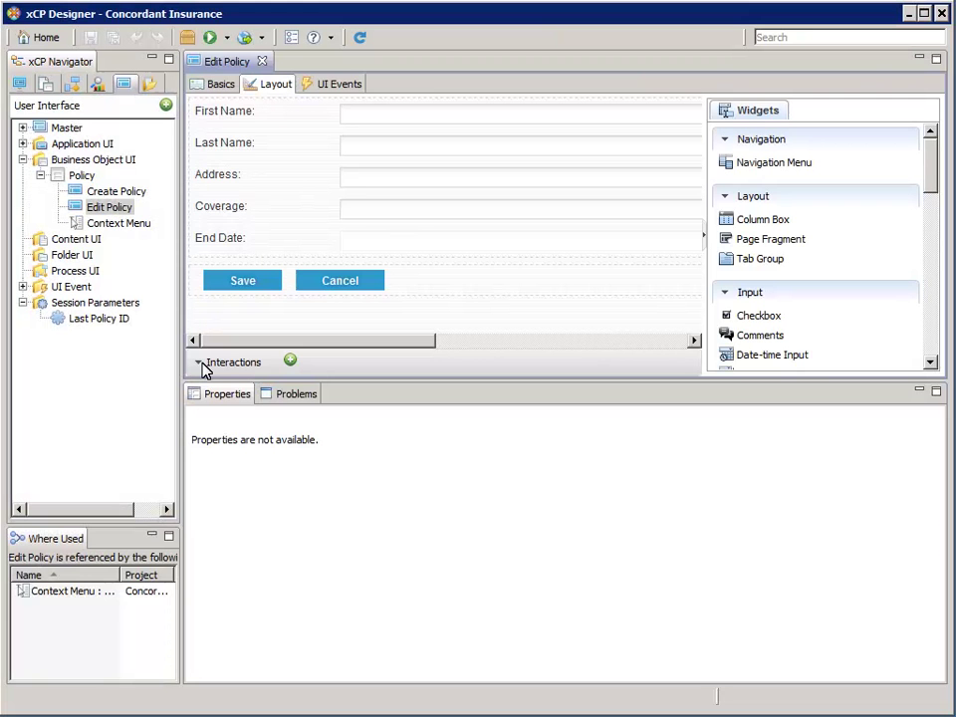
pyautogui.click(200, 362)
pyautogui.click(478, 282)
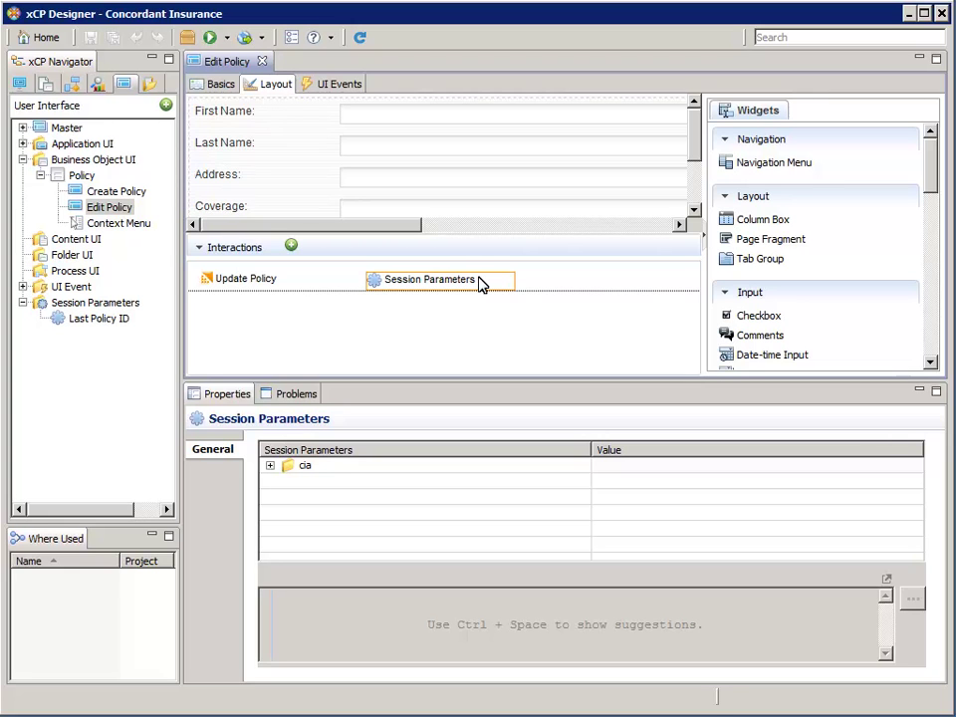
# Step: Assign policy.id to the Last Policy ID session parameter in the cia group, and save and close the Edit Policy page
pyautogui.click(270, 466)
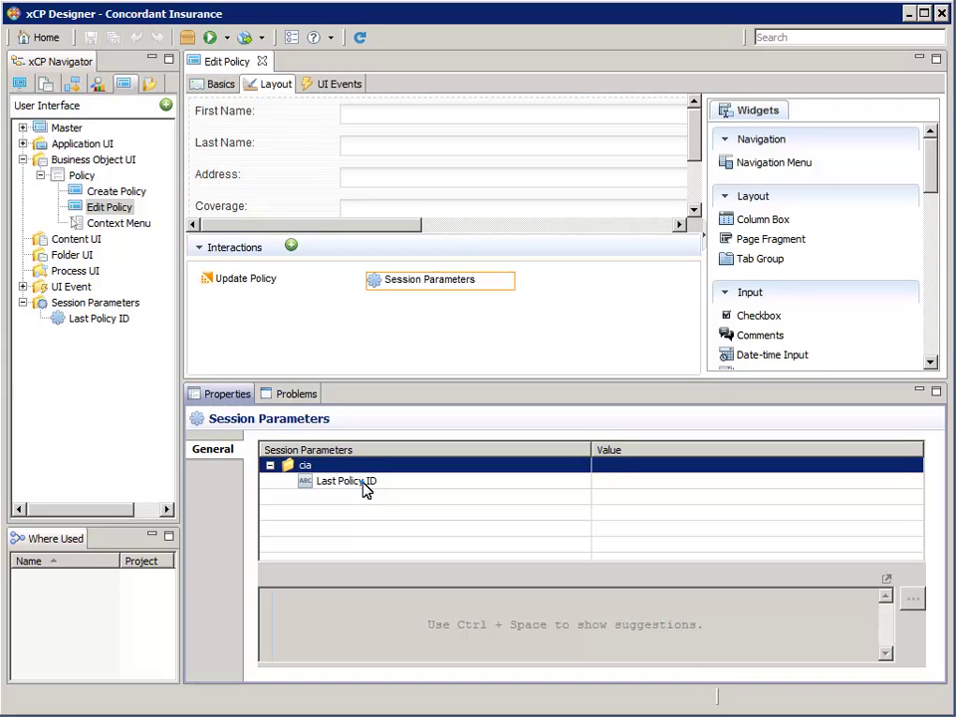
pyautogui.click(362, 482)
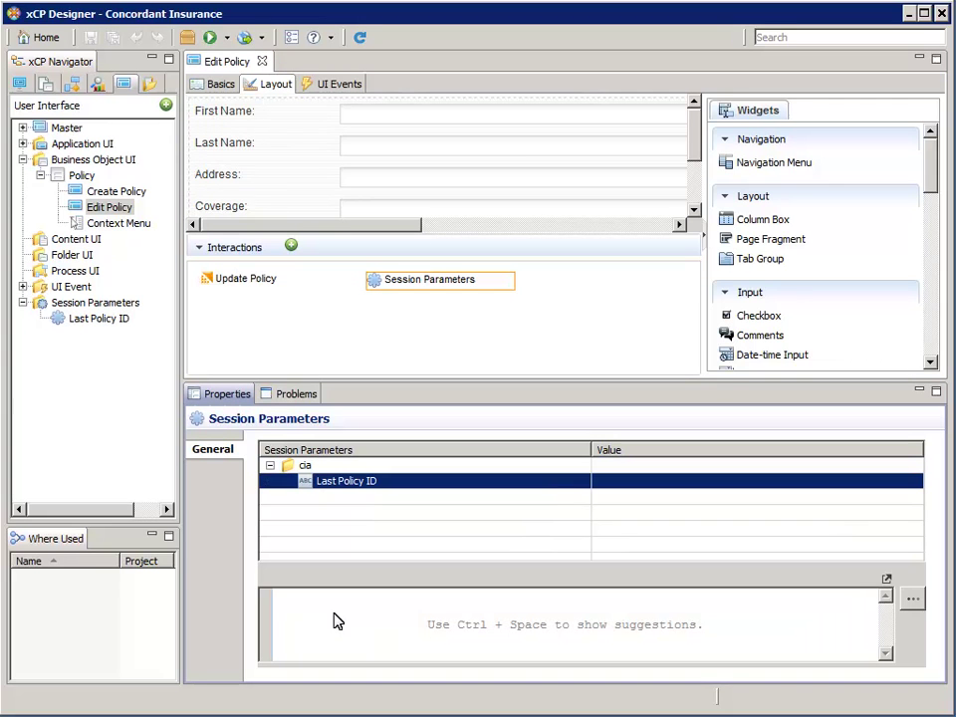
pyautogui.click(334, 620)
pyautogui.write('policy.i')
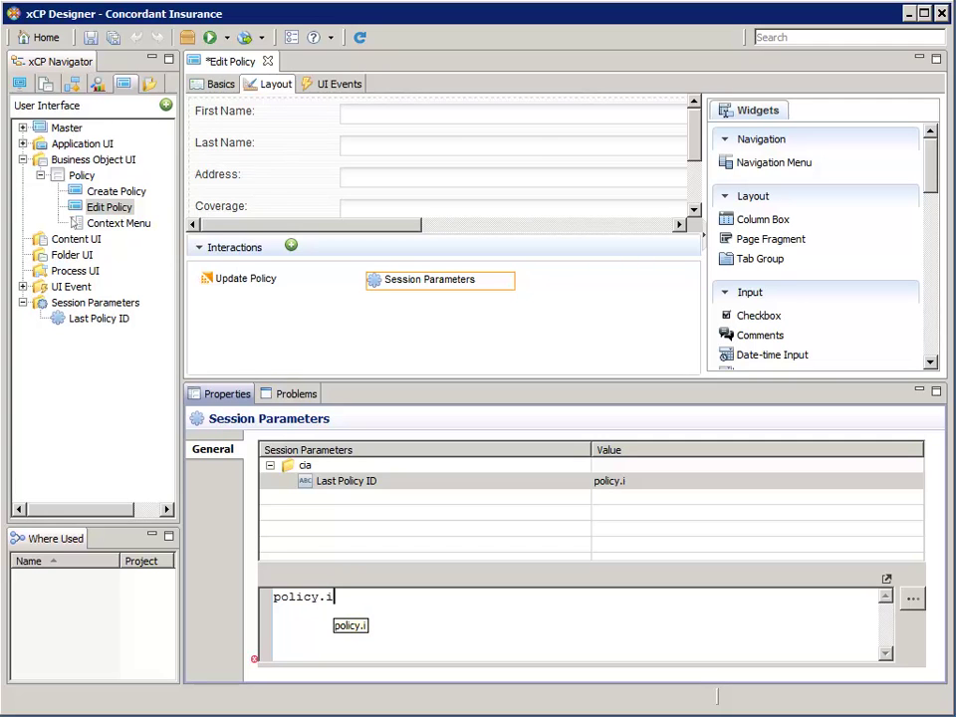
pyautogui.write('d')
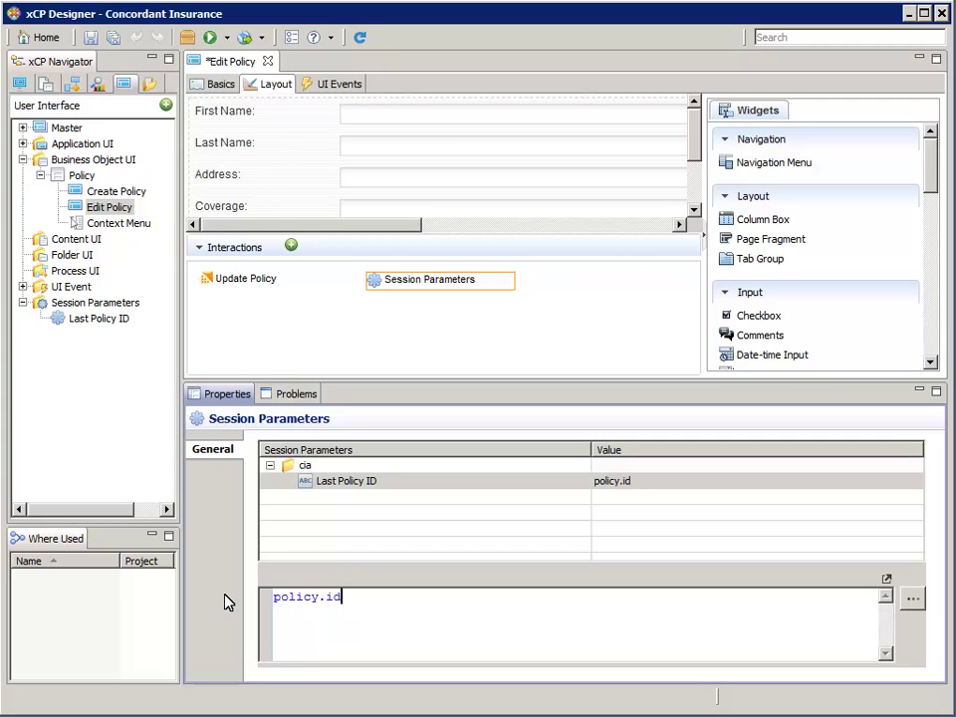
pyautogui.click(92, 38)
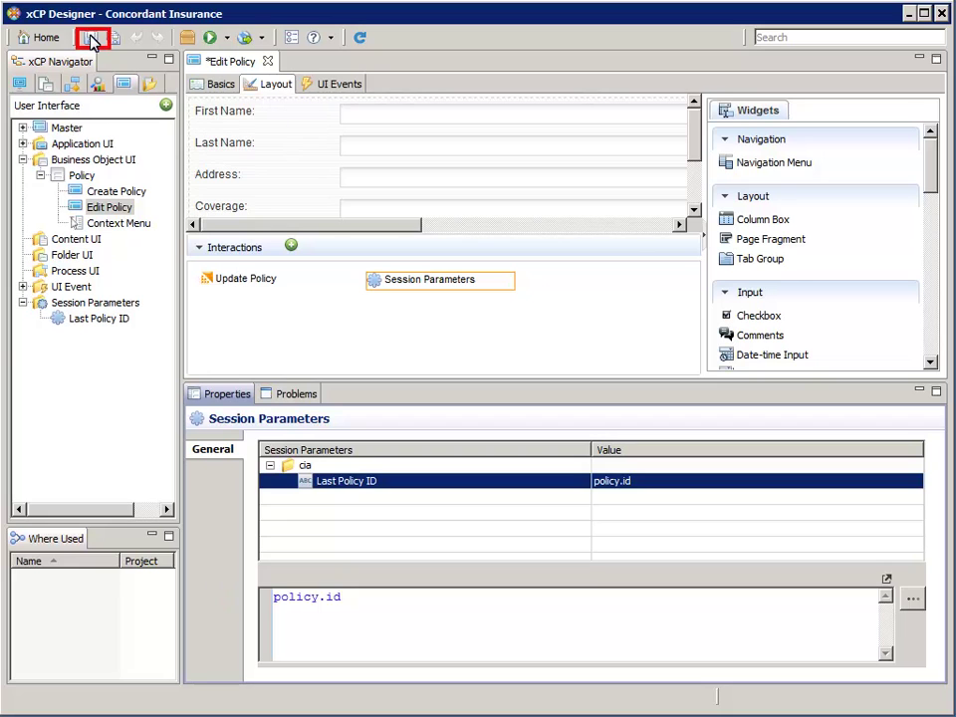
pyautogui.click(263, 61)
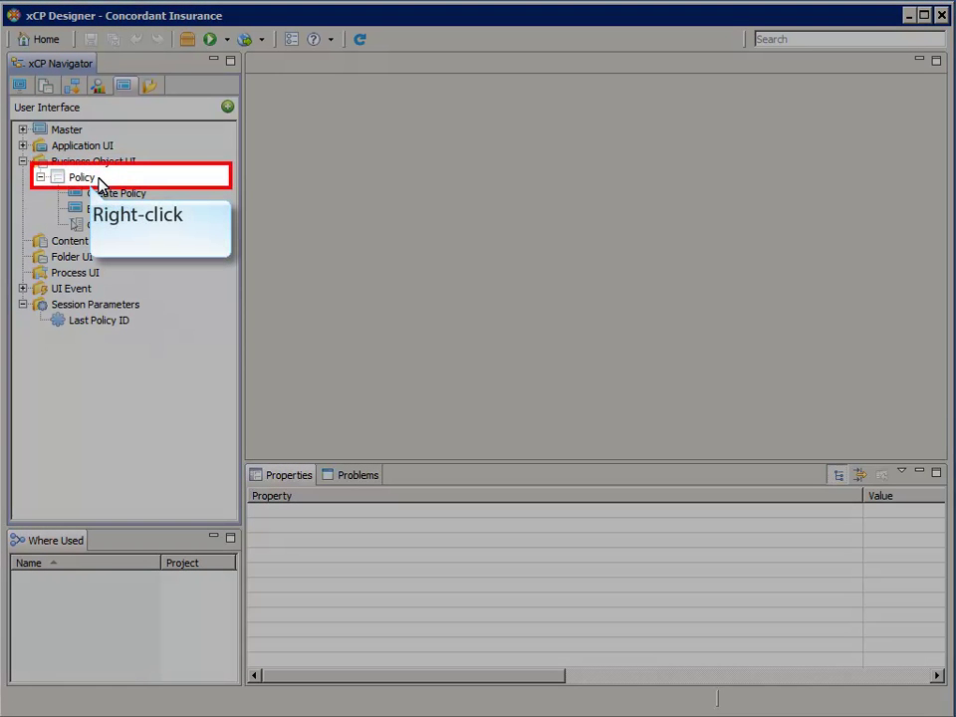
# Step: Create a page fragment for the Policy object with generated View Policy widgets and bindings, labelled View Policy Details
pyautogui.rightClick(97, 179)
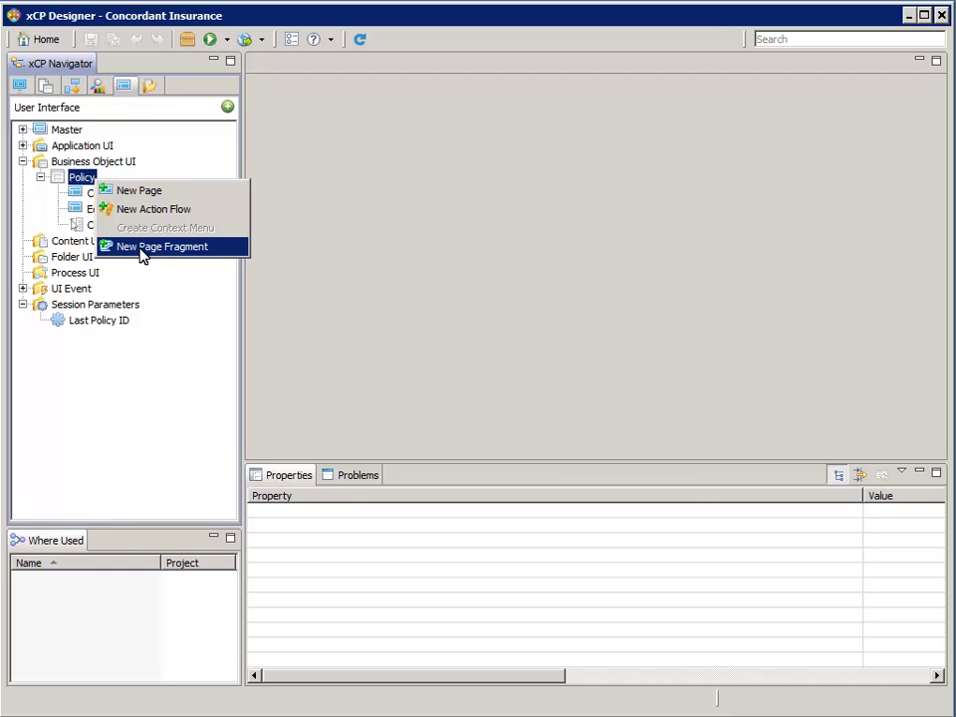
pyautogui.click(142, 255)
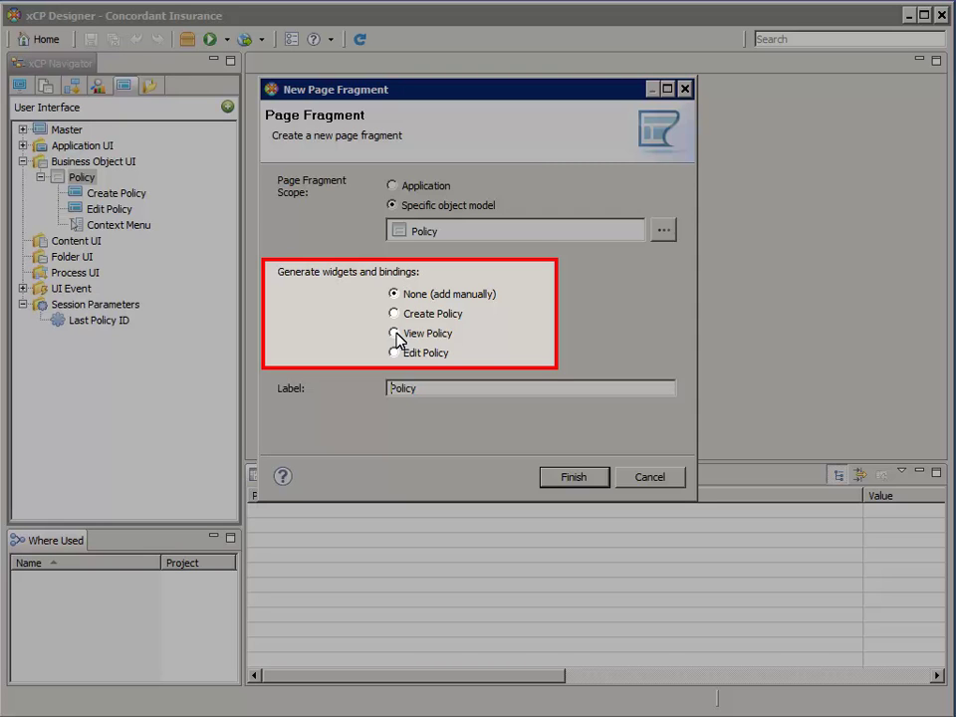
pyautogui.click(395, 334)
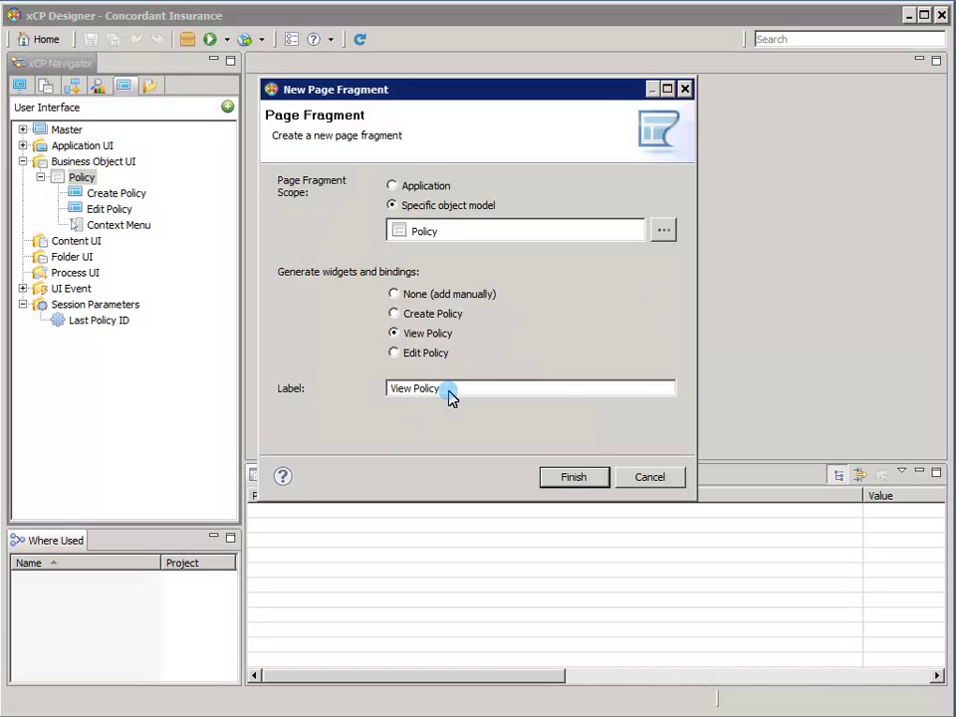
pyautogui.write('Details')
pyautogui.click(590, 480)
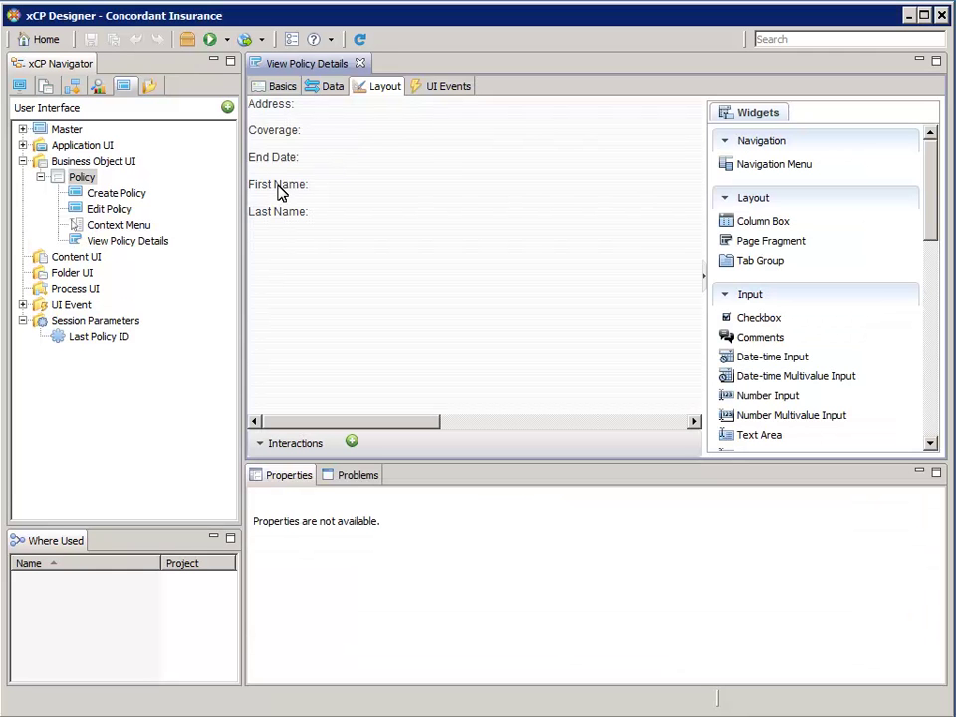
# Step: Move First Name and Last Name above Address, set End Date's date style to Date only, and close the fragment with changes saved
pyautogui.moveTo(278, 190); pyautogui.dragTo(280, 123)
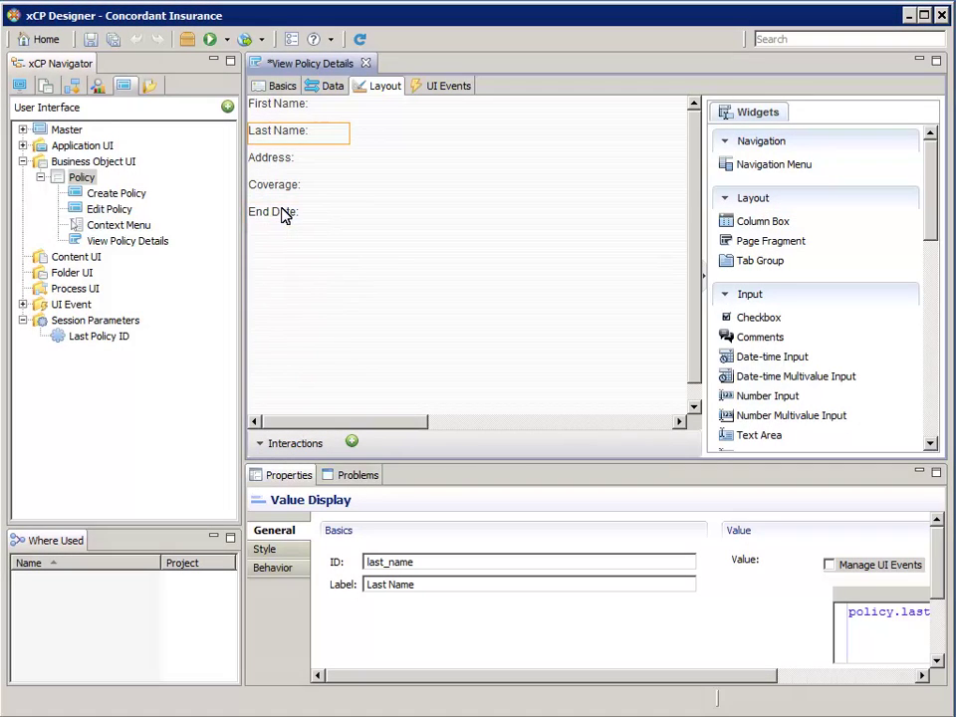
pyautogui.click(283, 216)
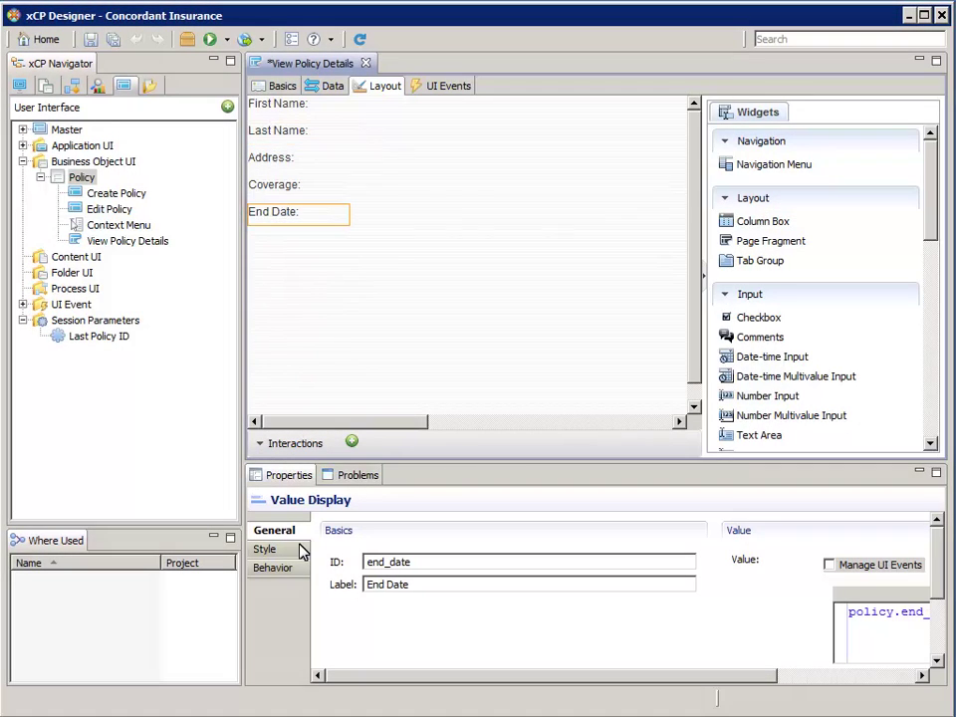
pyautogui.click(298, 549)
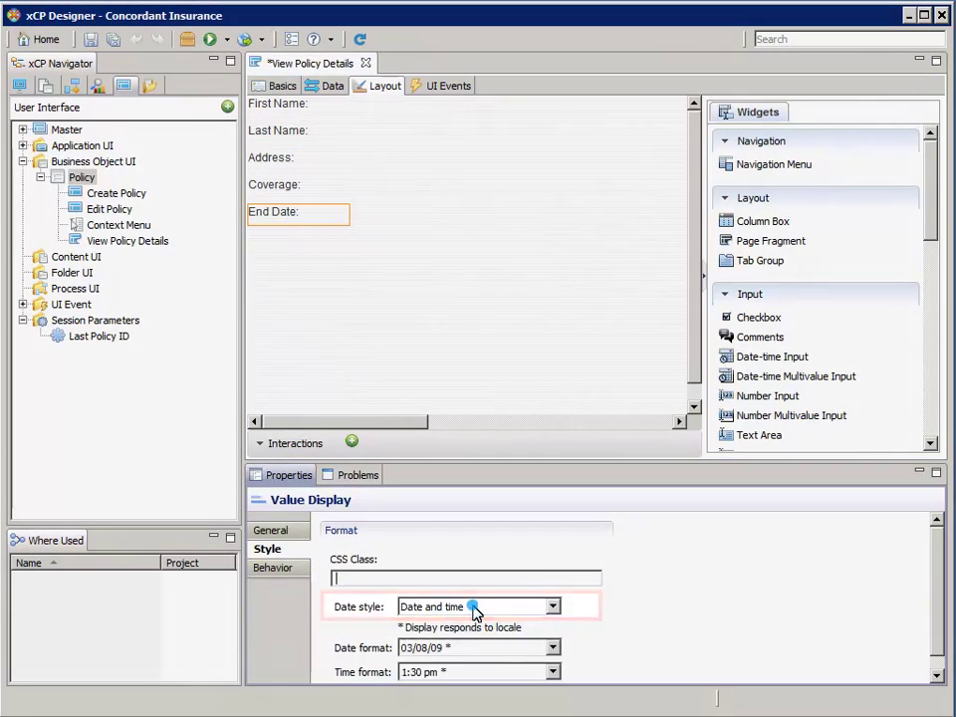
pyautogui.click(474, 607)
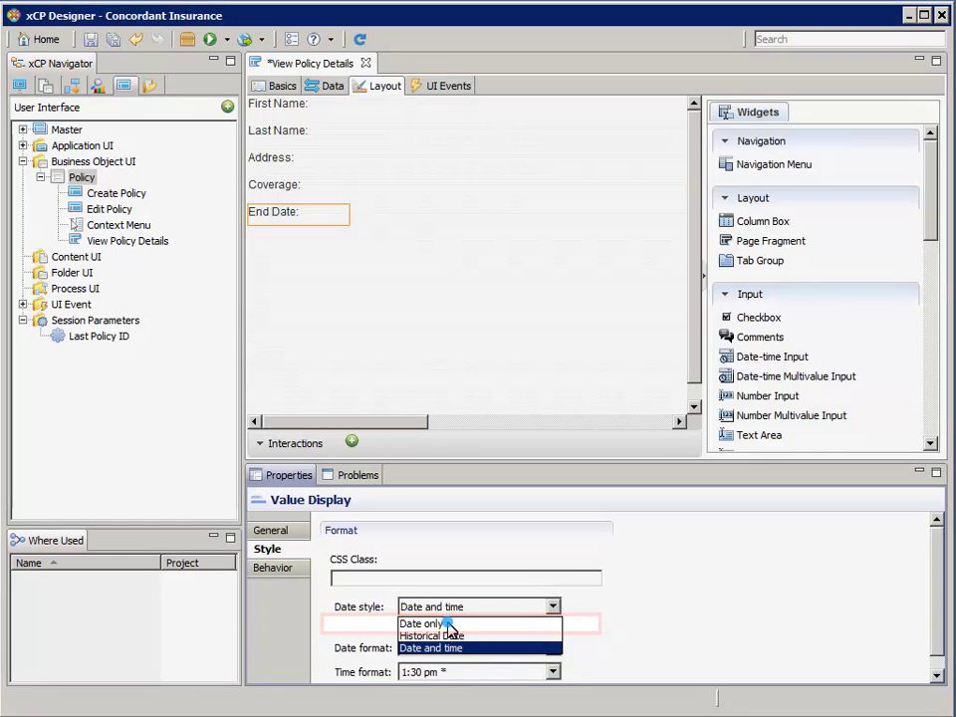
pyautogui.click(448, 625)
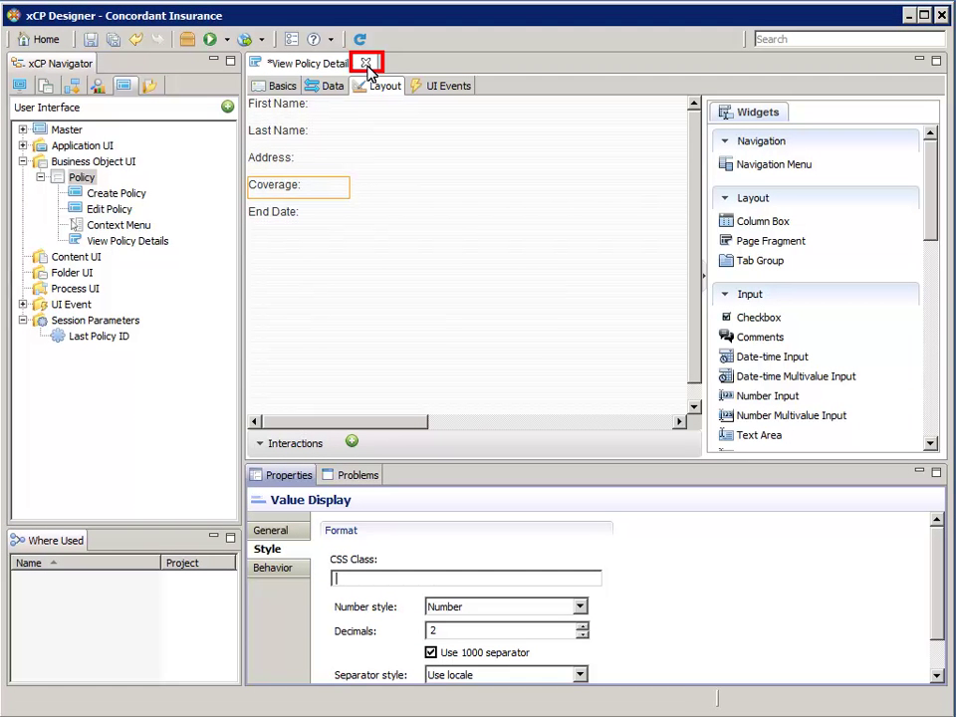
pyautogui.click(366, 63)
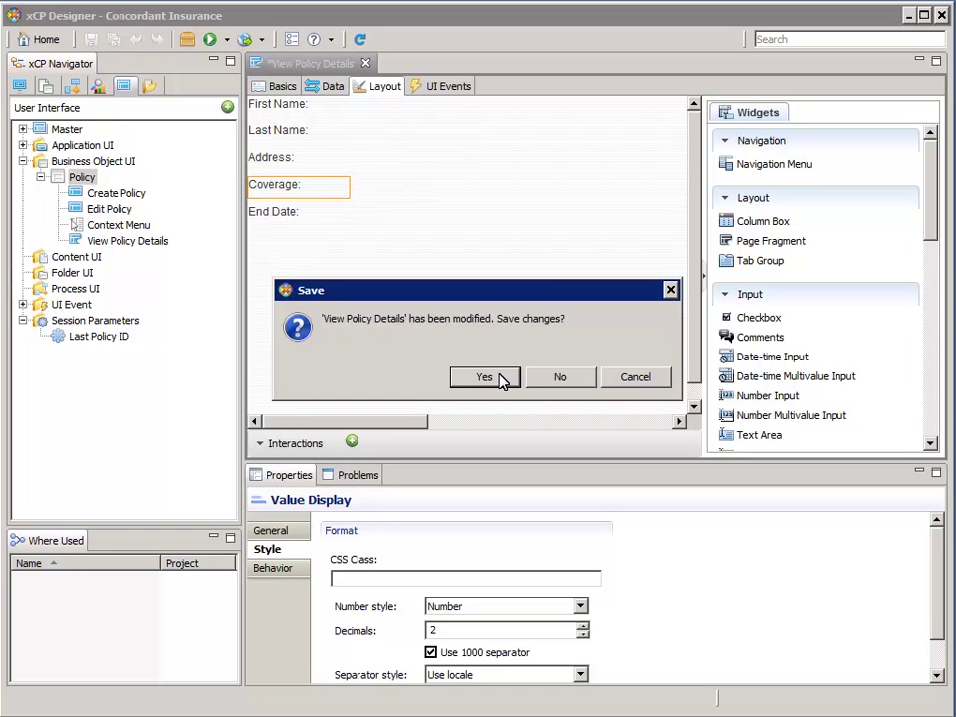
pyautogui.click(486, 378)
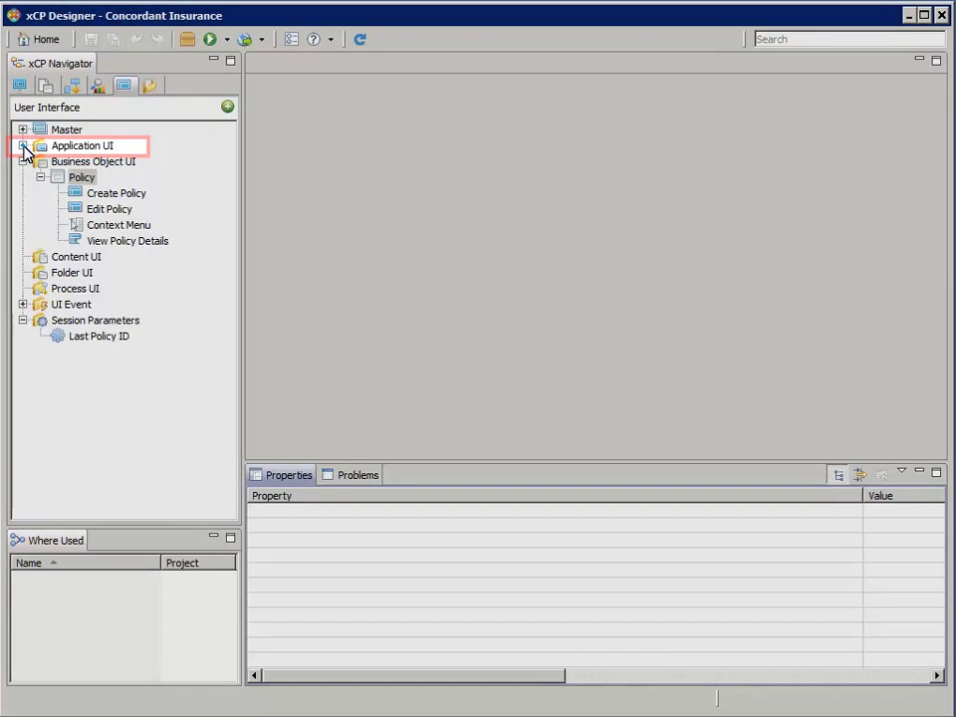
# Step: Open the Policy Search page and set the horizontal alignment of the Search button's column to Left
pyautogui.click(22, 146)
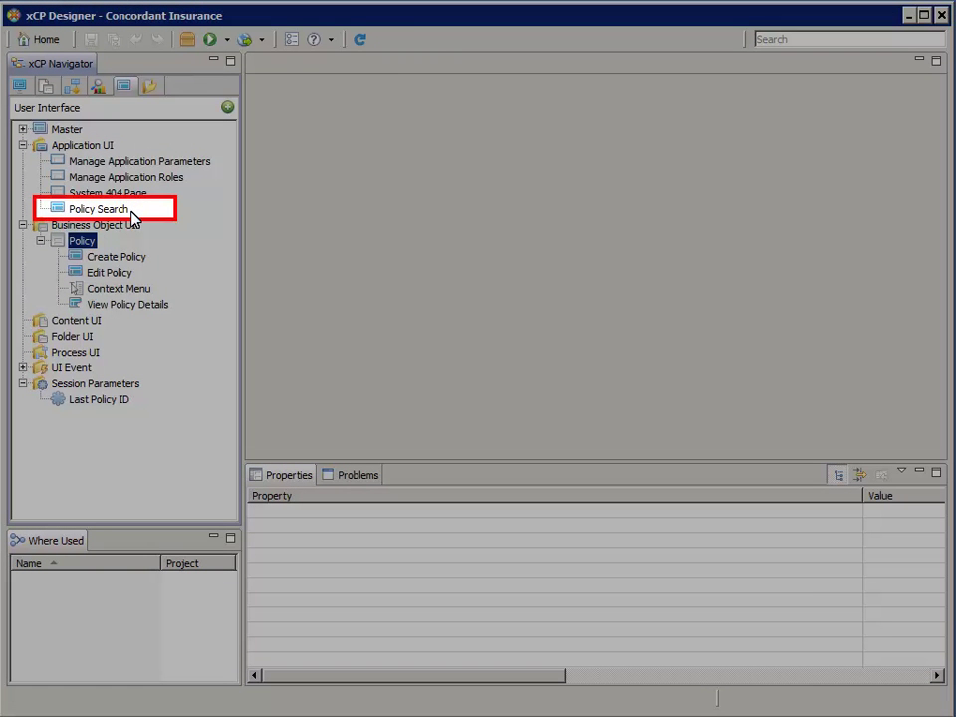
pyautogui.click(99, 209)
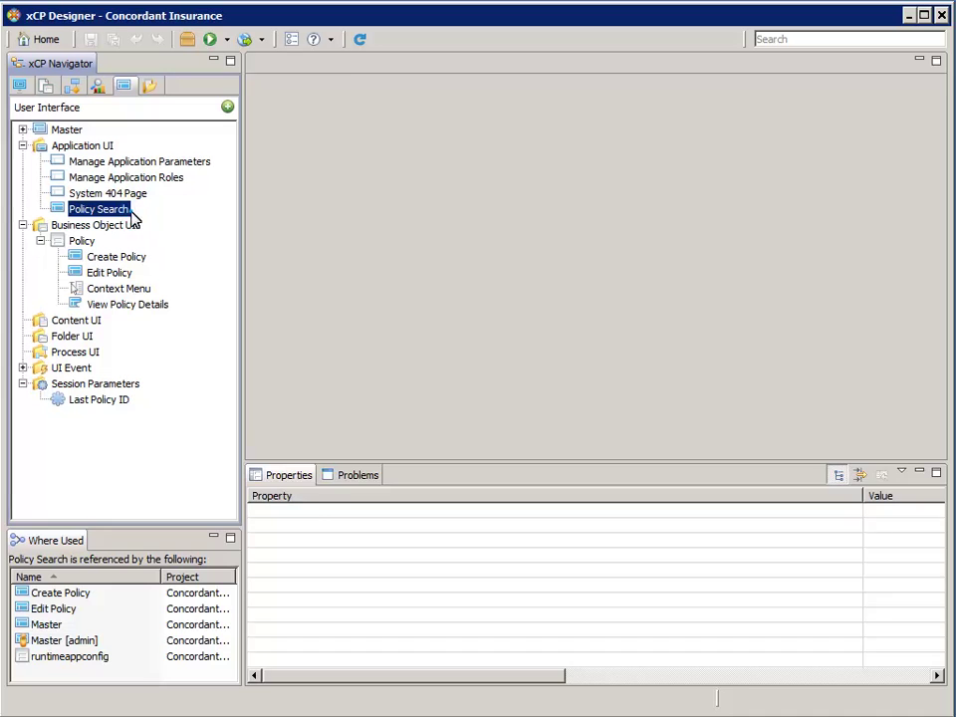
pyautogui.doubleClick(132, 217)
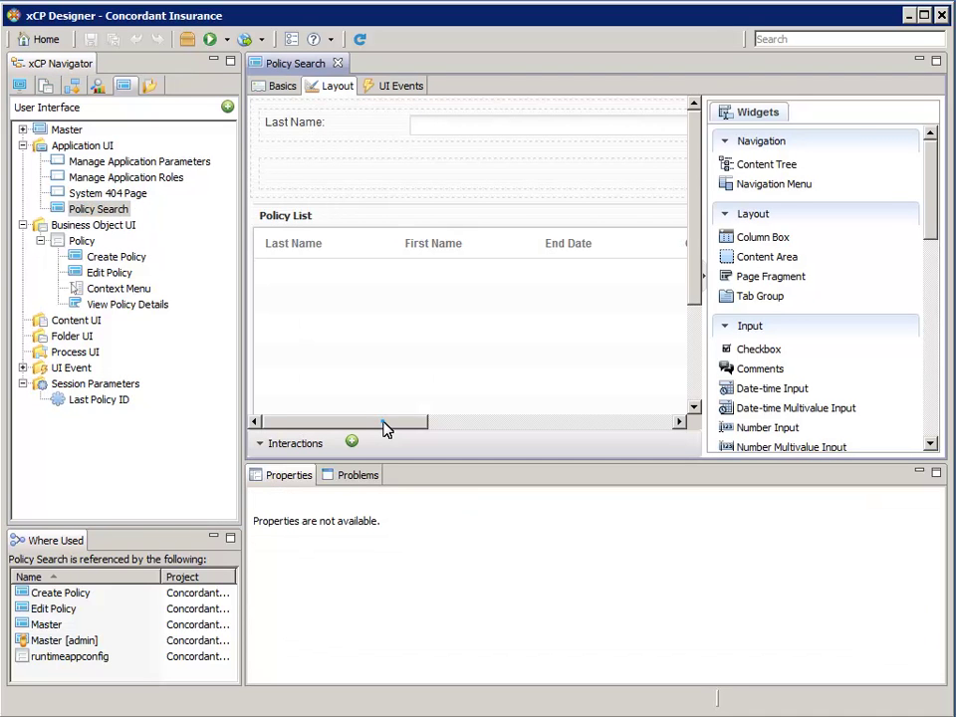
pyautogui.moveTo(387, 428); pyautogui.dragTo(667, 435)
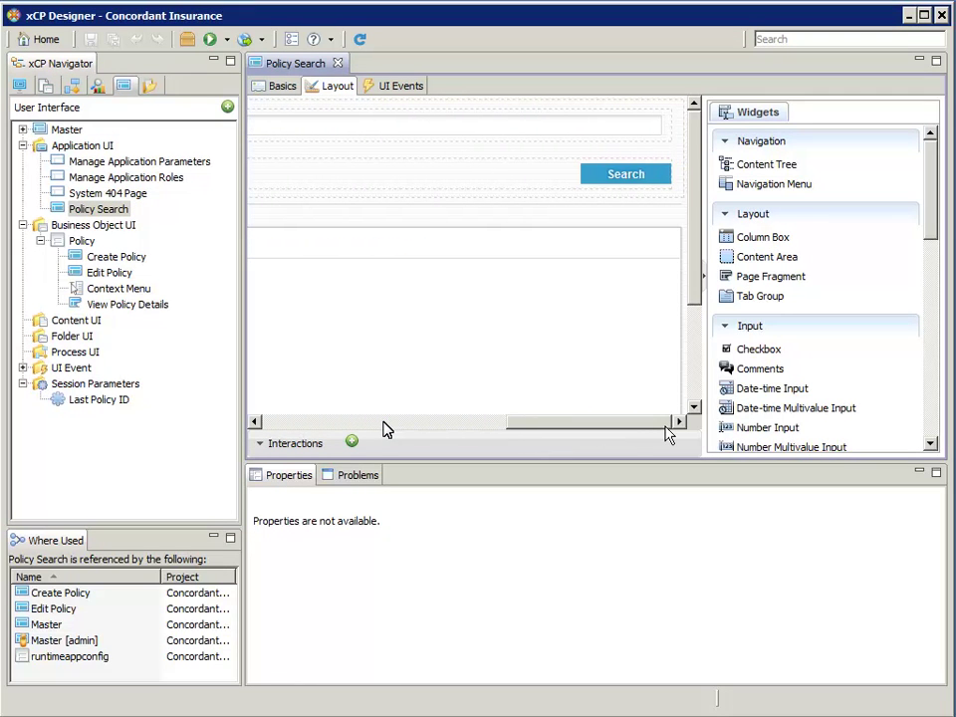
pyautogui.click(559, 177)
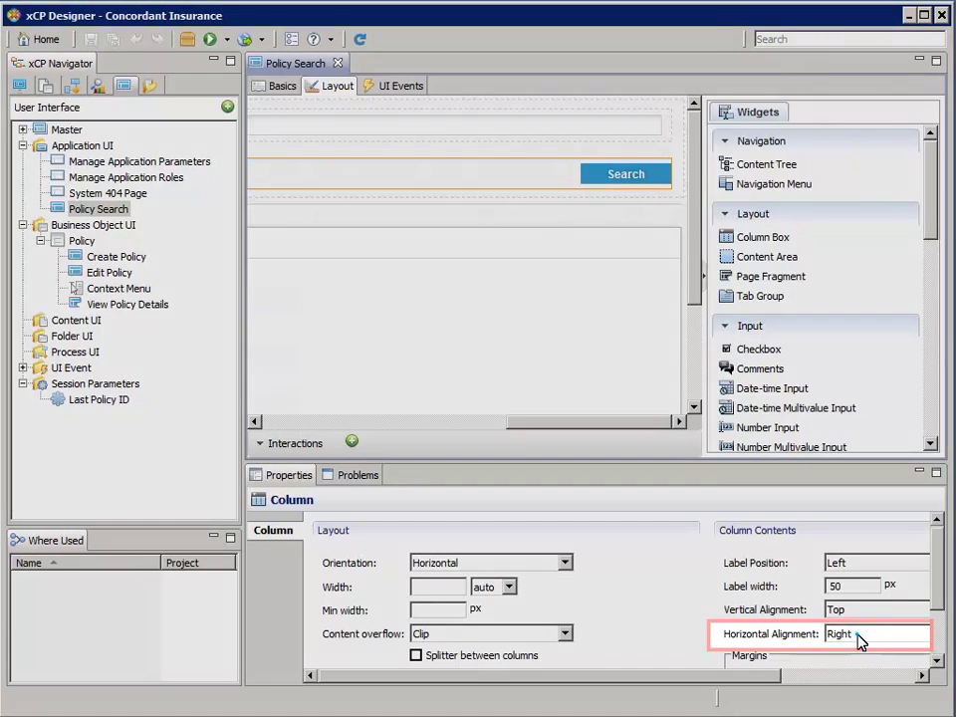
pyautogui.click(858, 638)
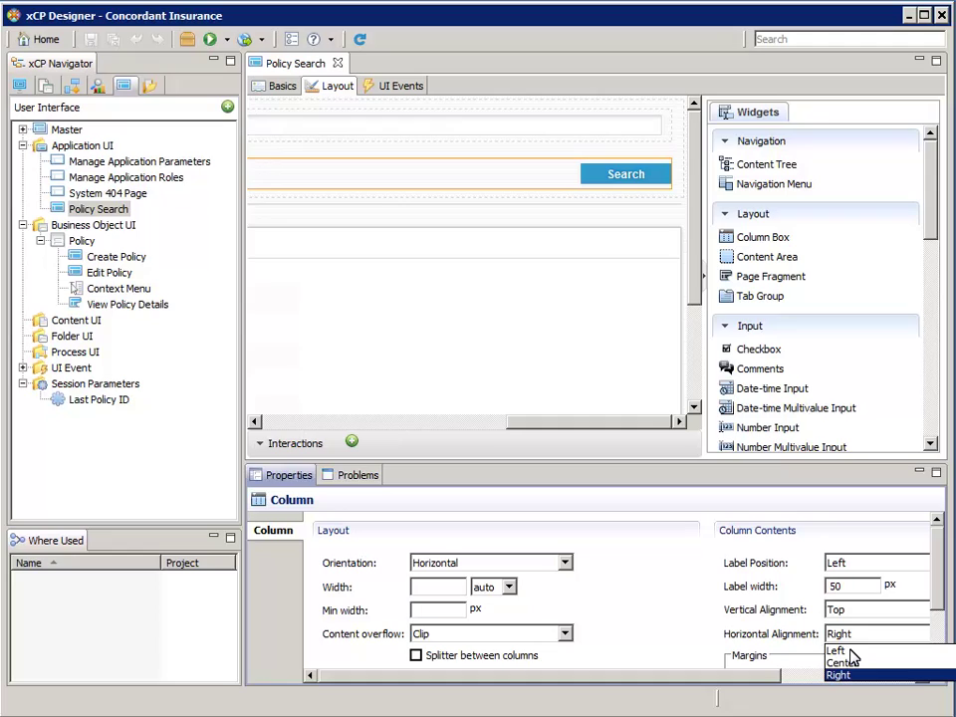
pyautogui.click(838, 651)
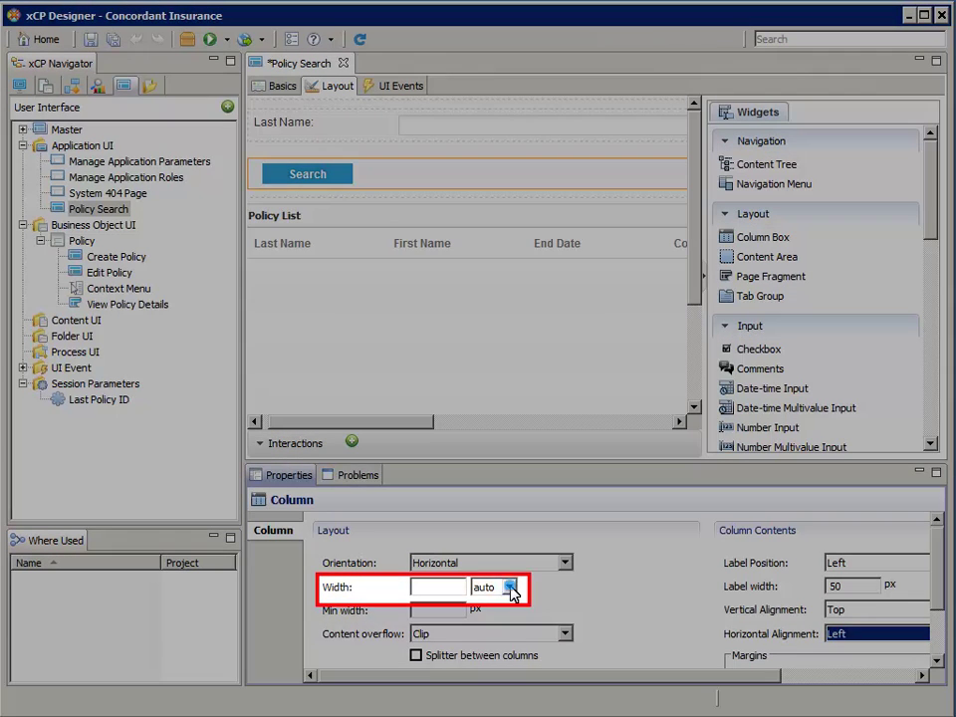
# Step: Set the width of the Search button's column to 300 px
pyautogui.click(511, 594)
pyautogui.click(486, 626)
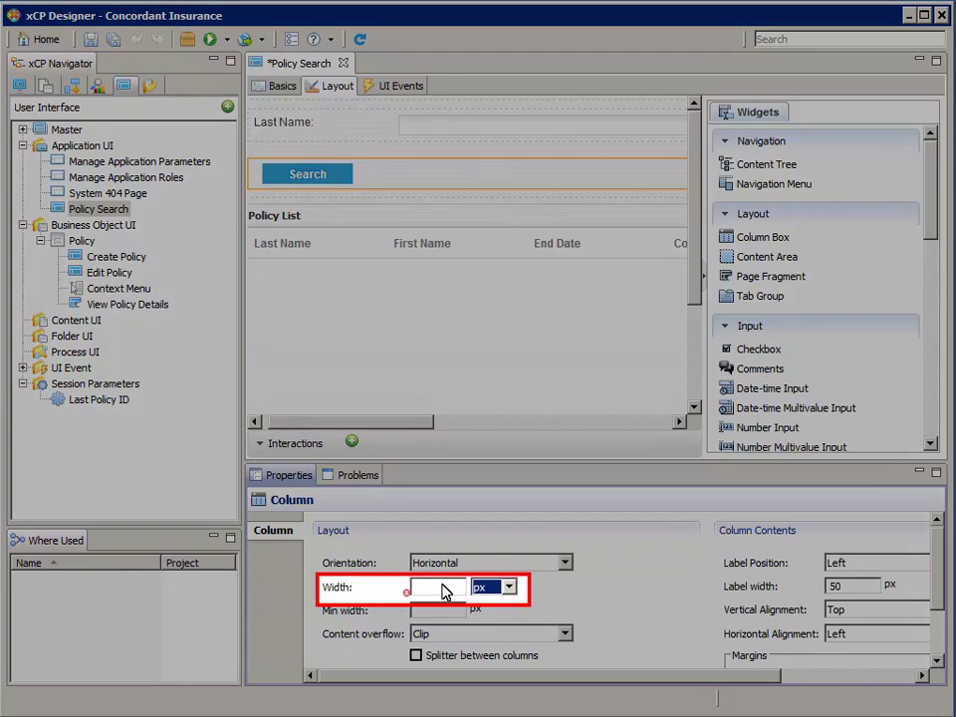
pyautogui.click(444, 592)
pyautogui.write('300')
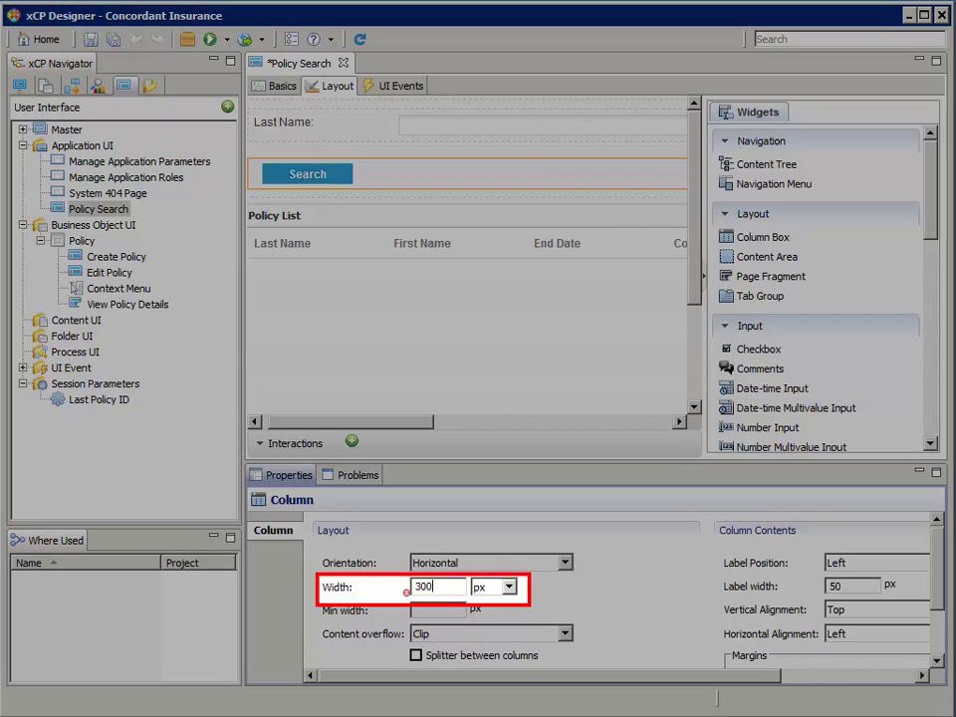
pyautogui.press('Tab')
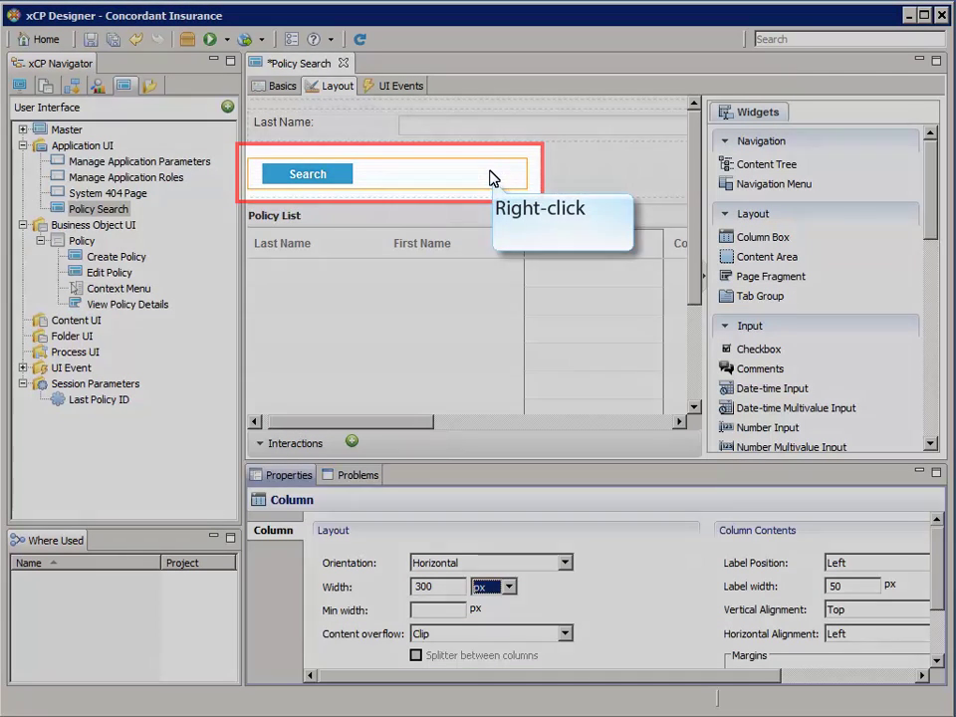
# Step: Insert a column to the right of the Search button's column, with Horizontal orientation and a width of 80%
pyautogui.rightClick(489, 177)
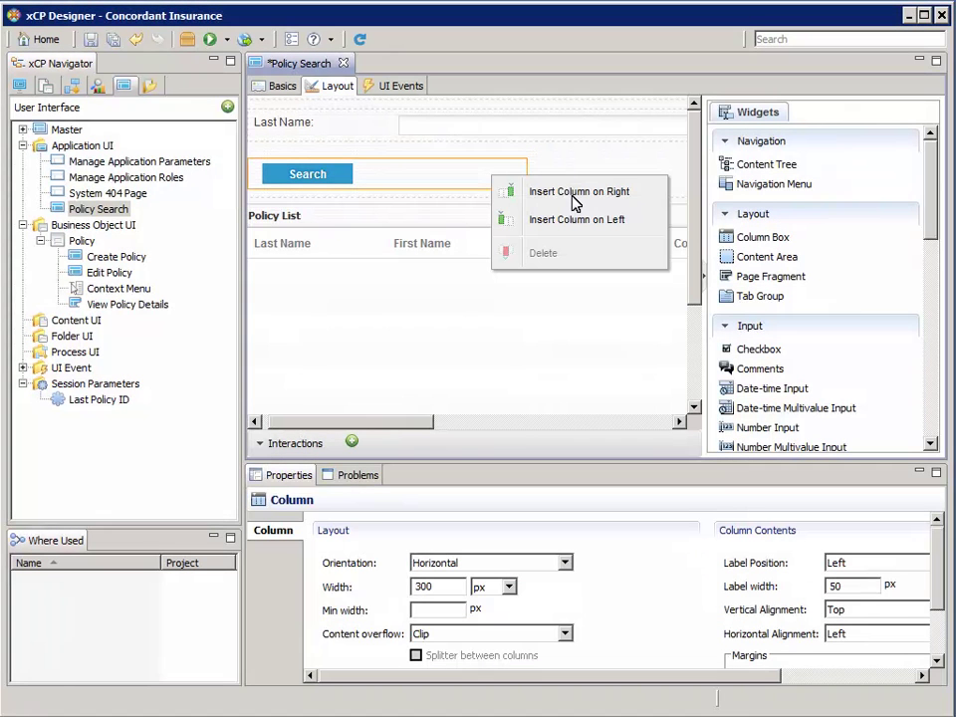
pyautogui.click(575, 195)
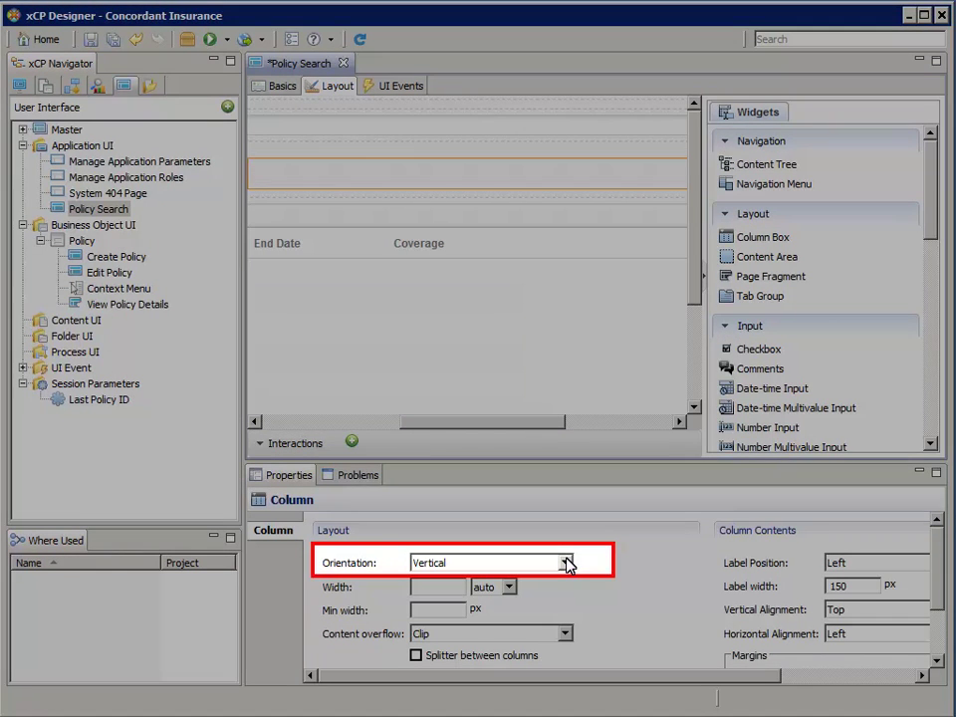
pyautogui.click(565, 563)
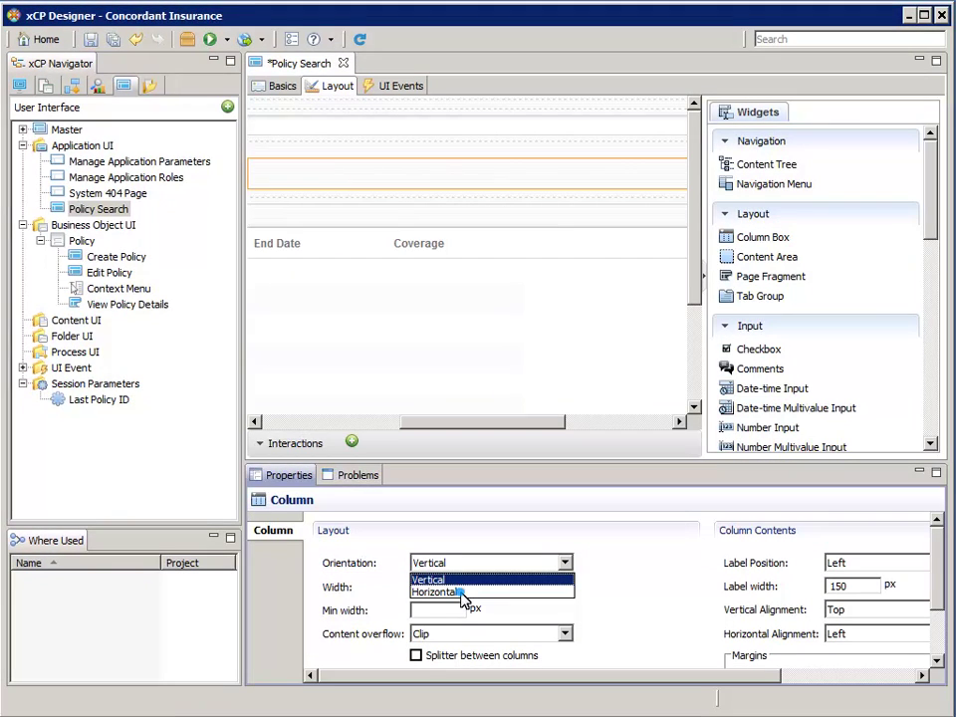
pyautogui.click(464, 592)
pyautogui.click(508, 587)
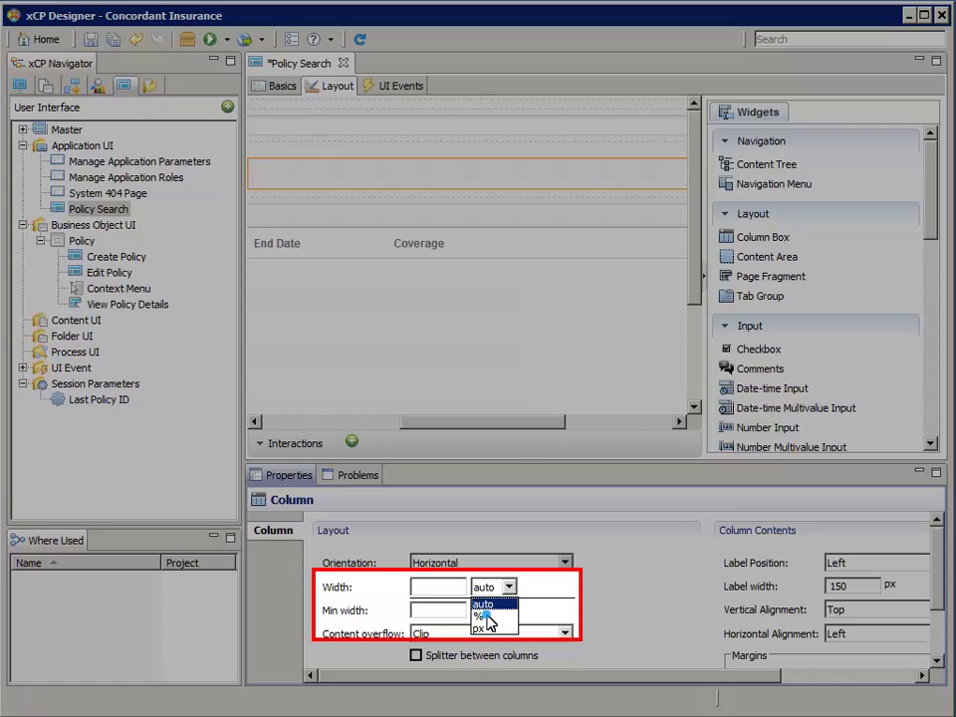
pyautogui.click(482, 616)
pyautogui.click(437, 589)
pyautogui.write('8')
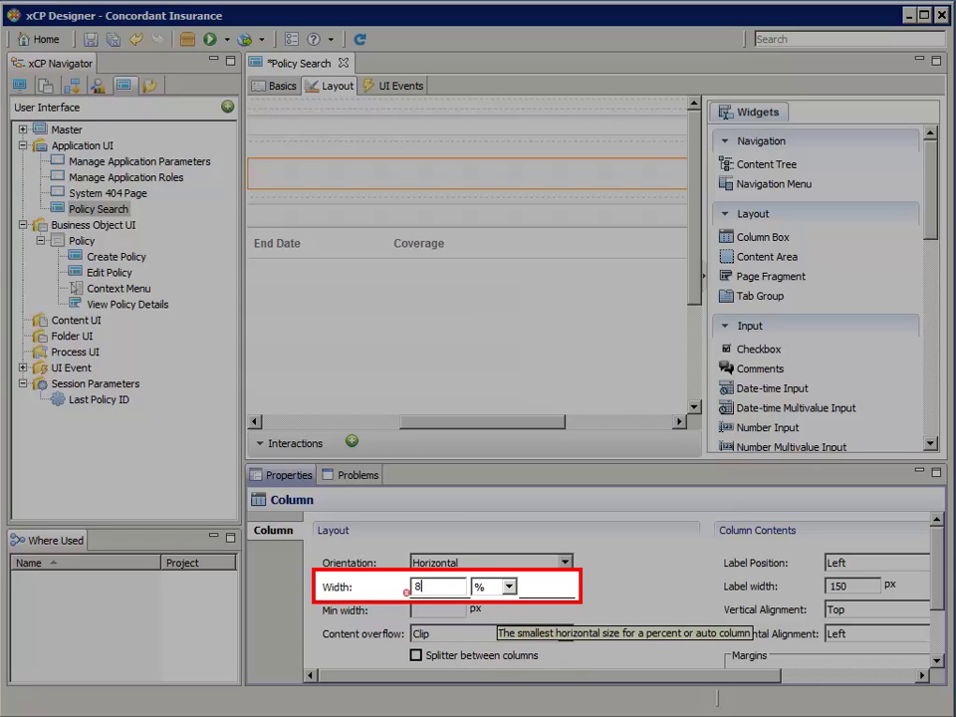
pyautogui.write('0')
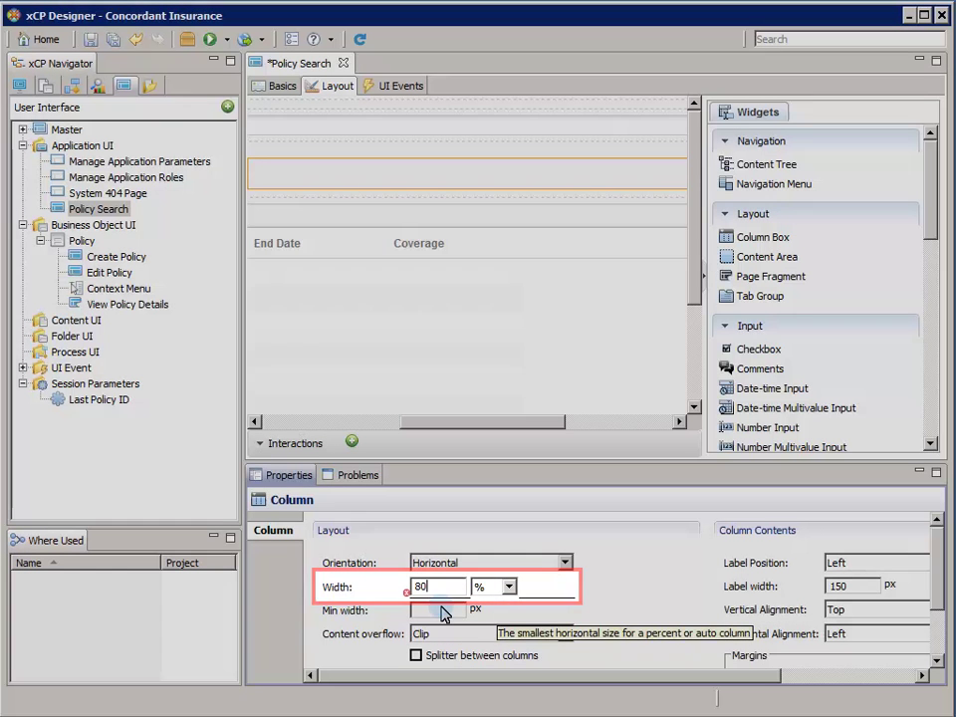
# Step: Add a Page Fragment widget to the new 80% column, with the ID fragment_policy and the label Policy Details
pyautogui.moveTo(534, 427); pyautogui.dragTo(651, 439)
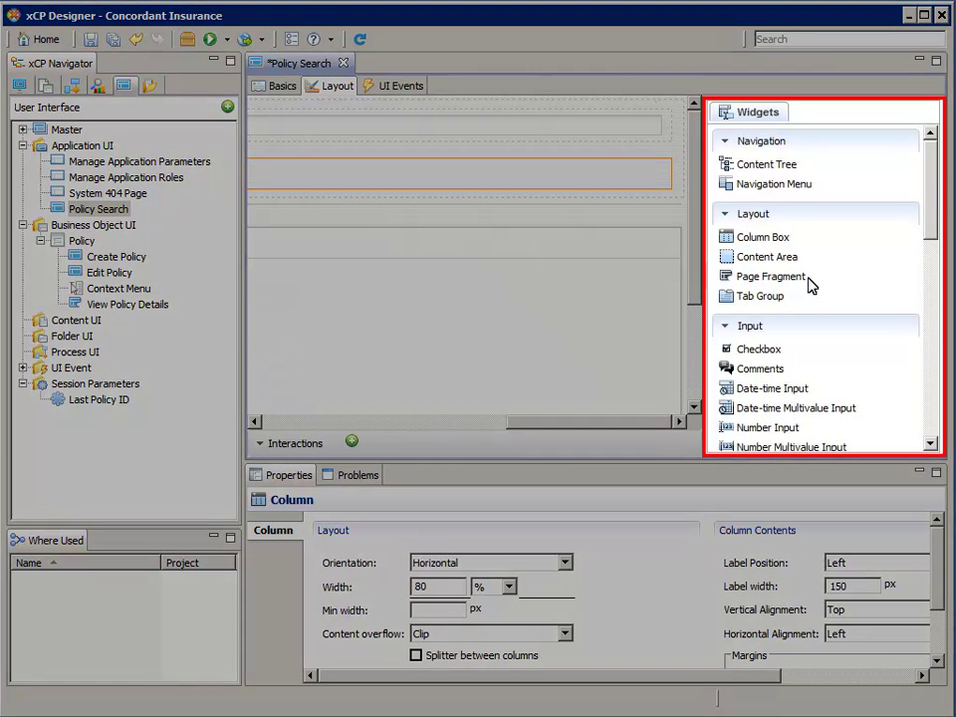
pyautogui.click(808, 283)
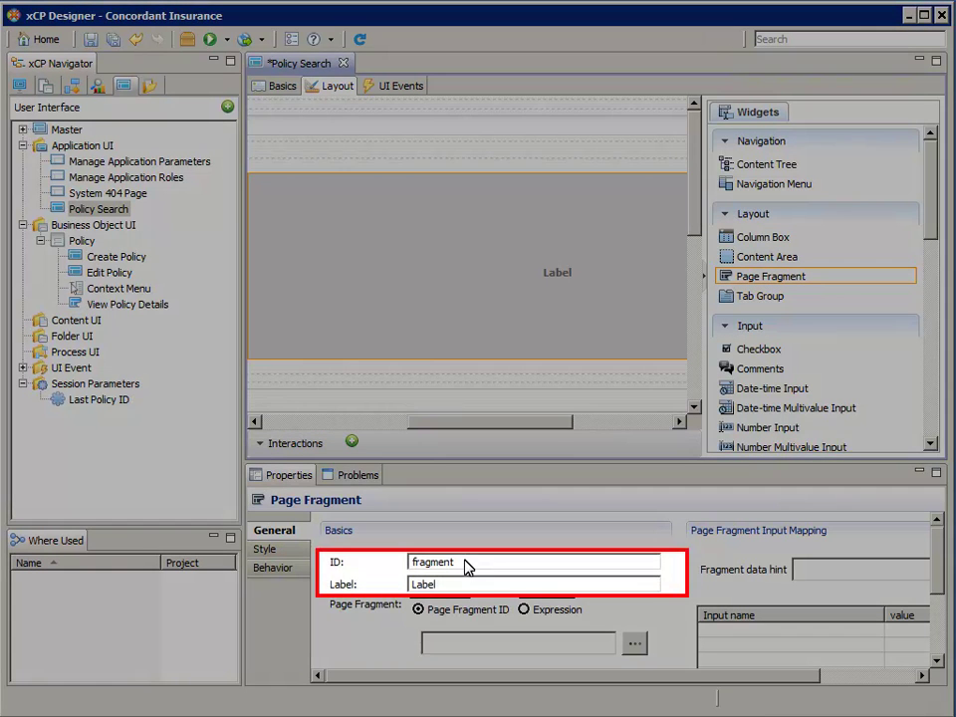
pyautogui.click(466, 565)
pyautogui.write('_polic')
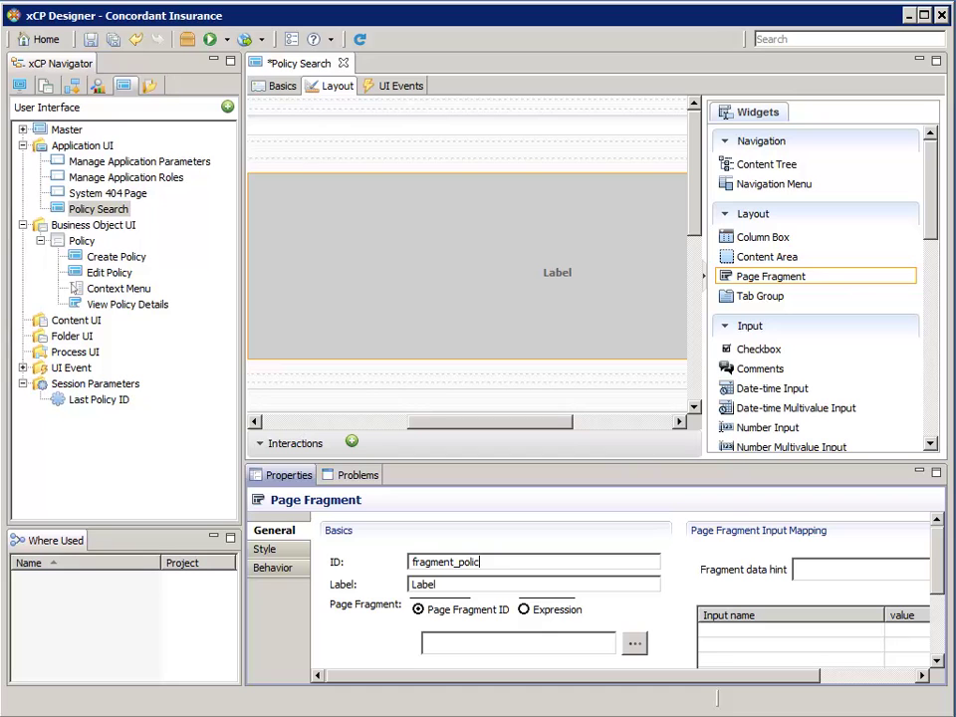
pyautogui.write('y')
pyautogui.press('Tab')
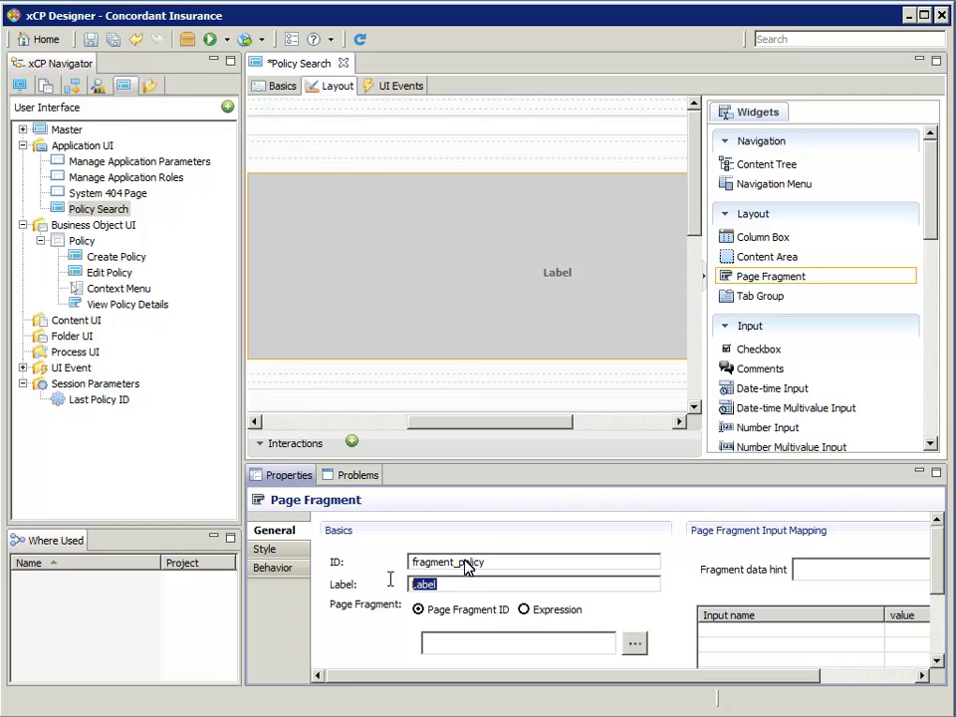
pyautogui.write('Policy Details')
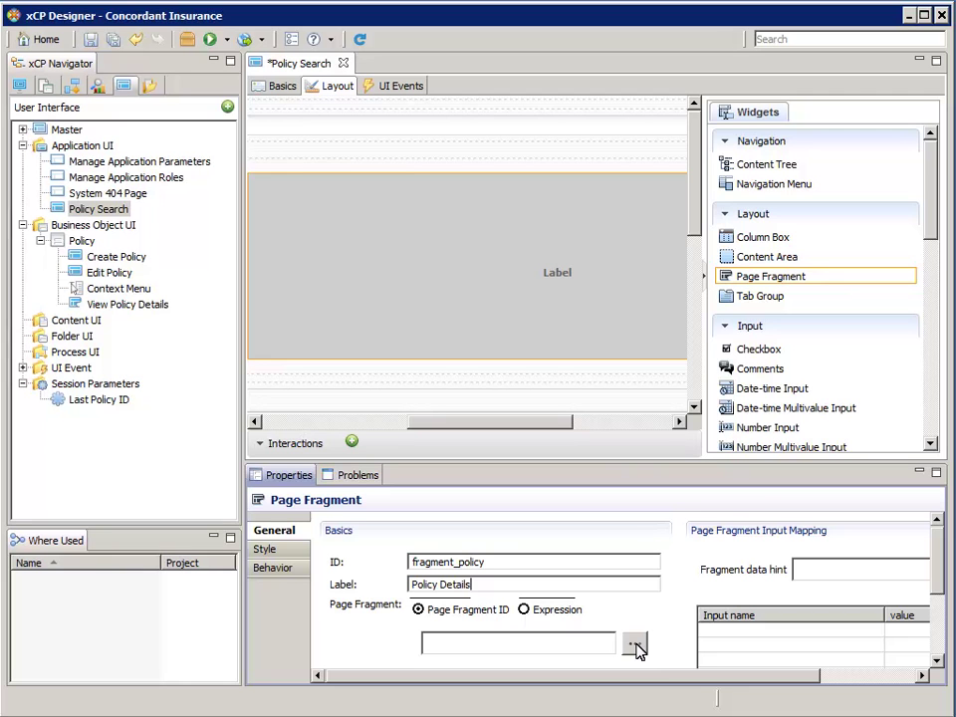
# Step: Assign the View Policy Details fragment to the fragment_policy widget, and close the Policy Search page with changes saved
pyautogui.click(635, 647)
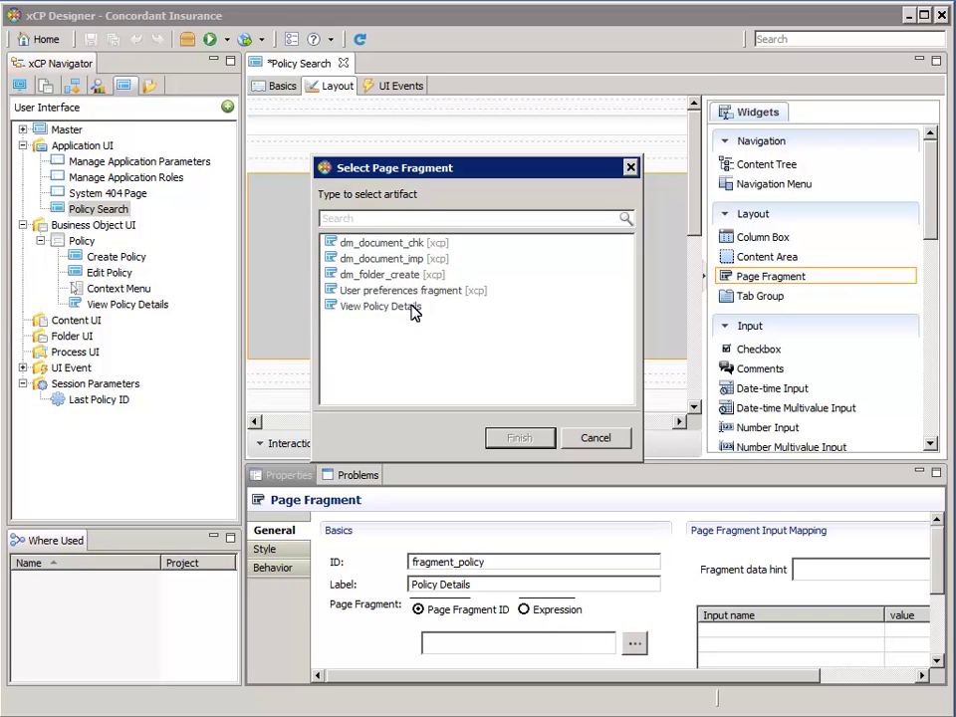
pyautogui.click(413, 311)
pyautogui.click(522, 437)
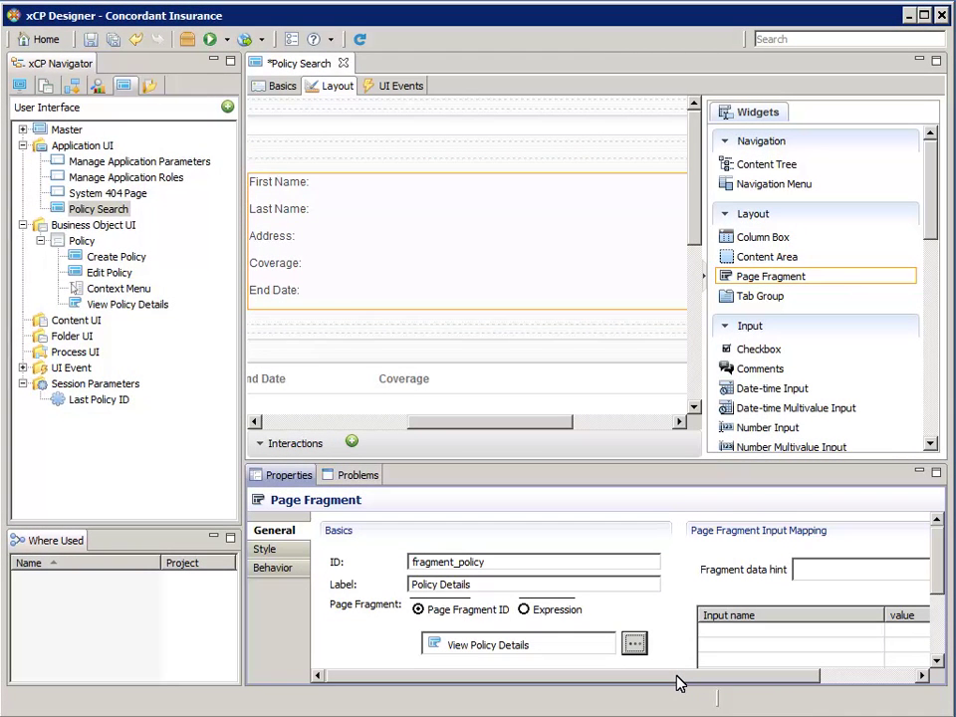
pyautogui.moveTo(677, 679); pyautogui.dragTo(812, 685)
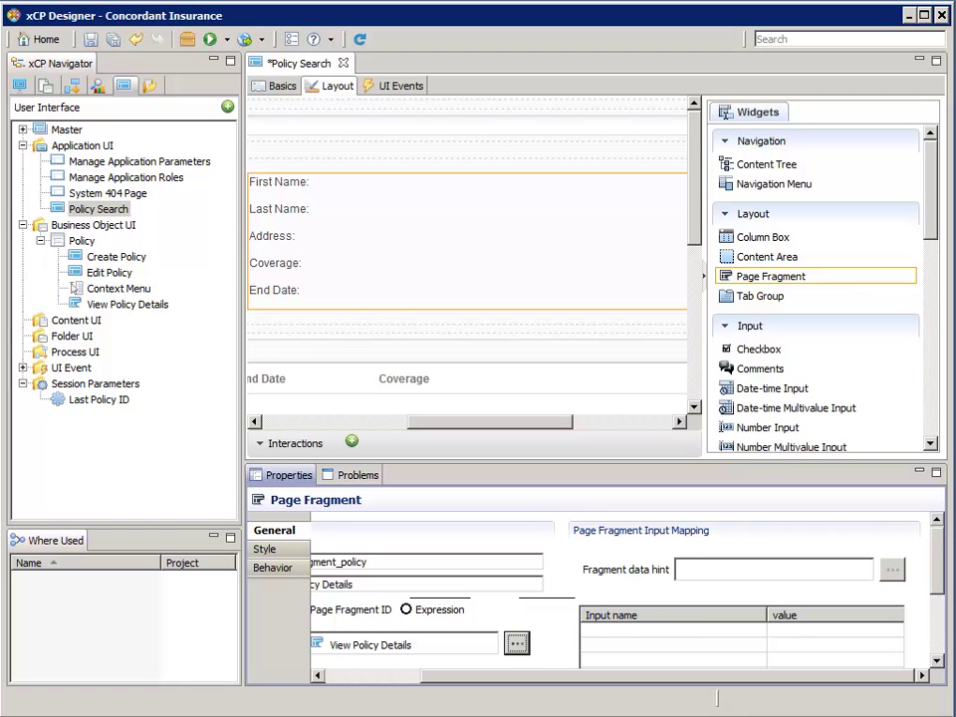
pyautogui.click(343, 63)
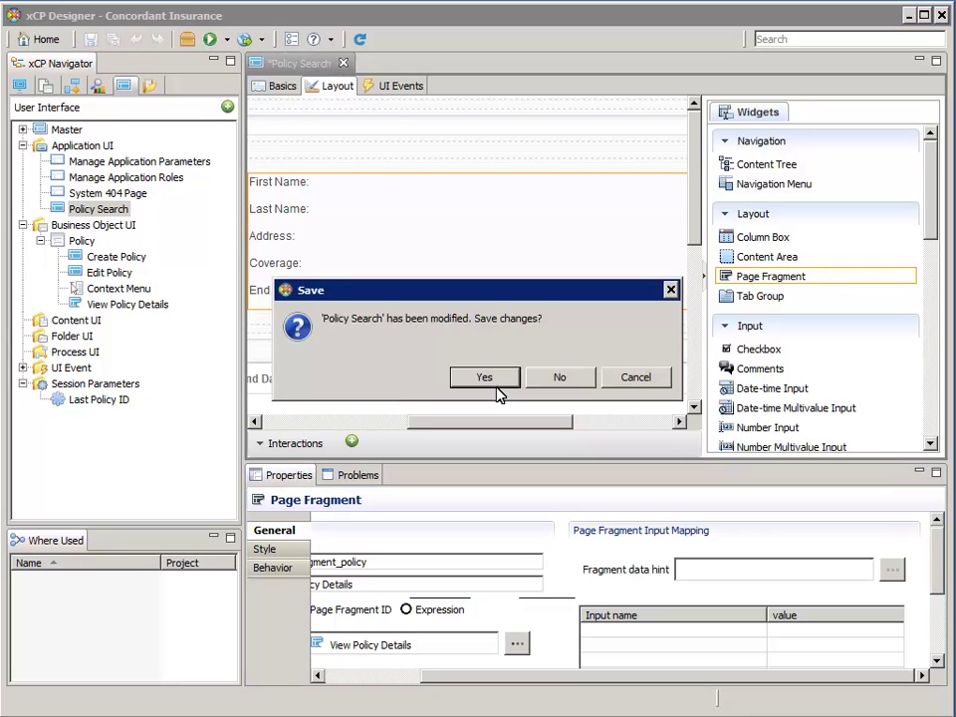
pyautogui.click(494, 382)
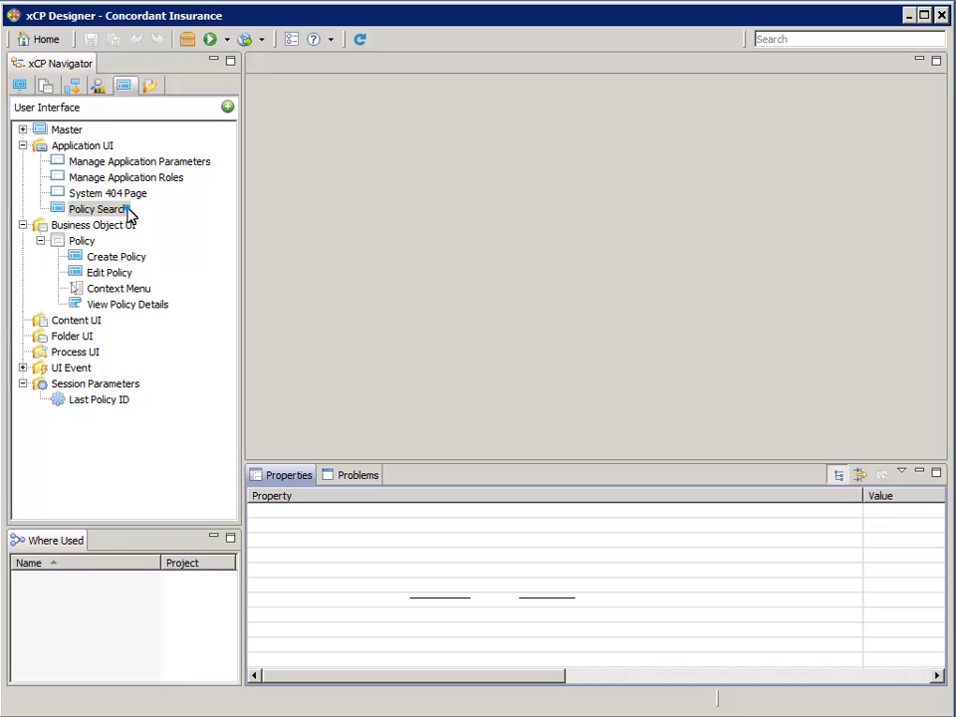
# Step: Reopen Policy Search and map the policy fragment's id input to the Last Policy ID session parameter in the cia group
pyautogui.doubleClick(127, 211)
pyautogui.click(589, 313)
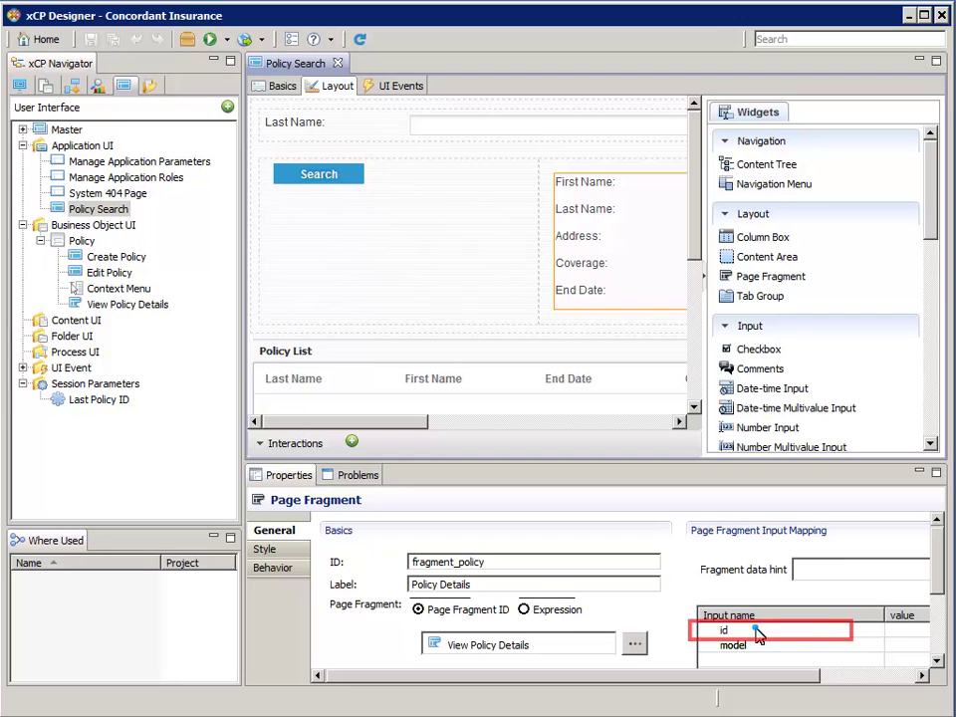
pyautogui.click(756, 636)
pyautogui.moveTo(939, 578); pyautogui.dragTo(942, 637)
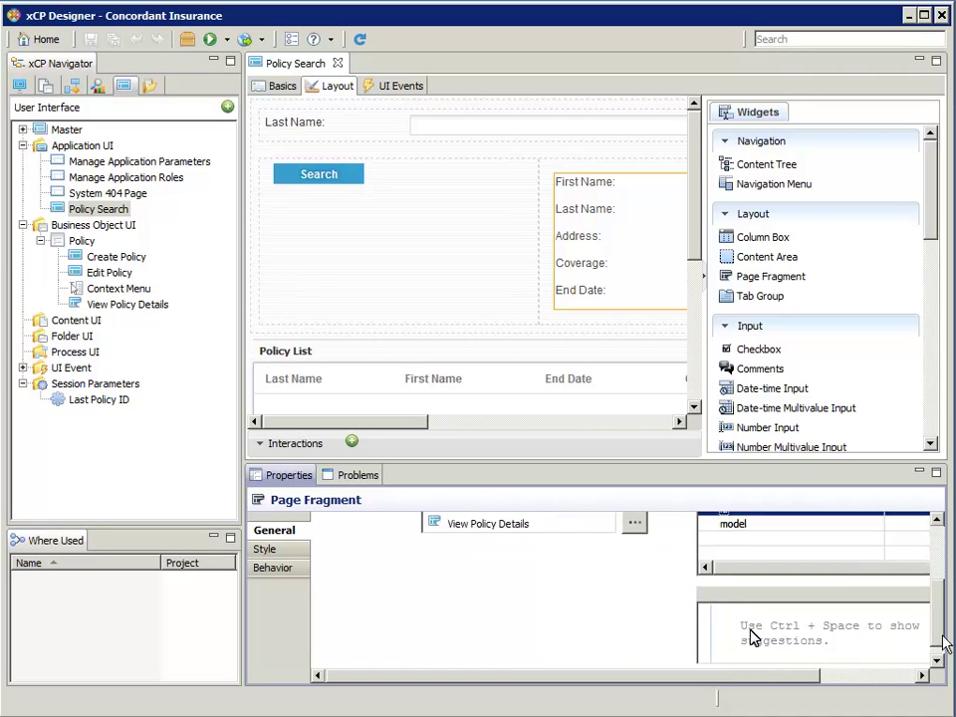
pyautogui.moveTo(806, 678); pyautogui.dragTo(911, 687)
pyautogui.click(892, 602)
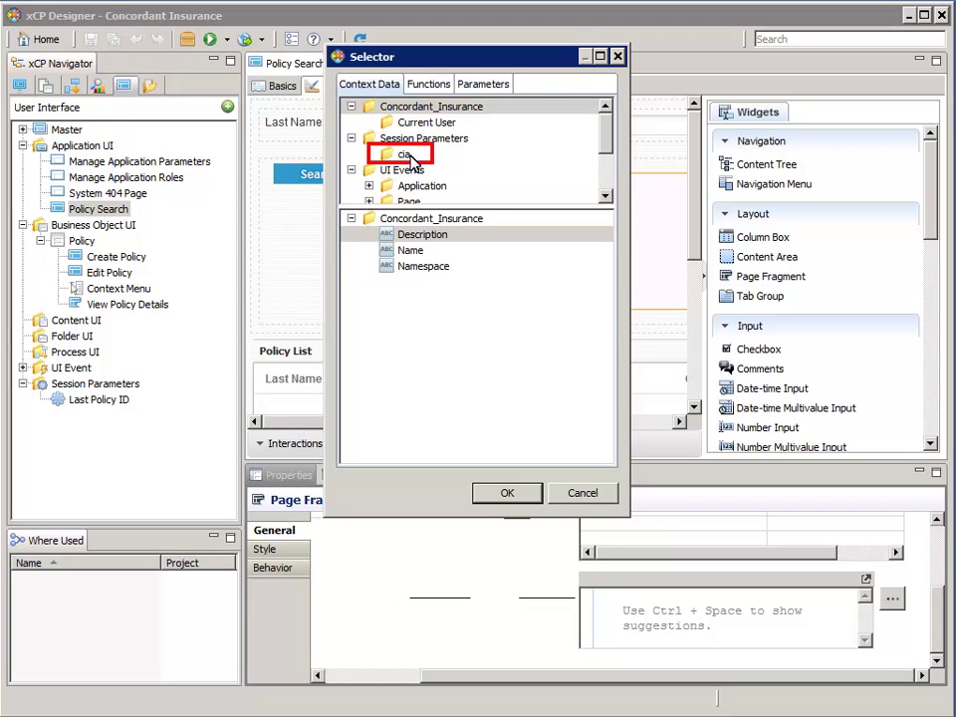
pyautogui.click(408, 156)
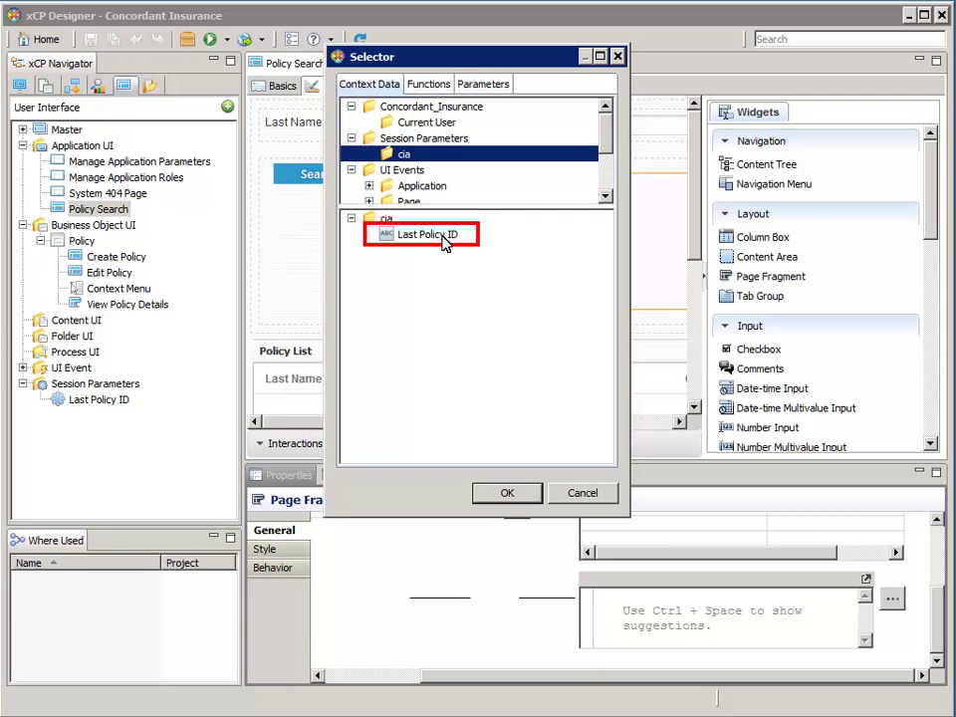
pyautogui.click(438, 235)
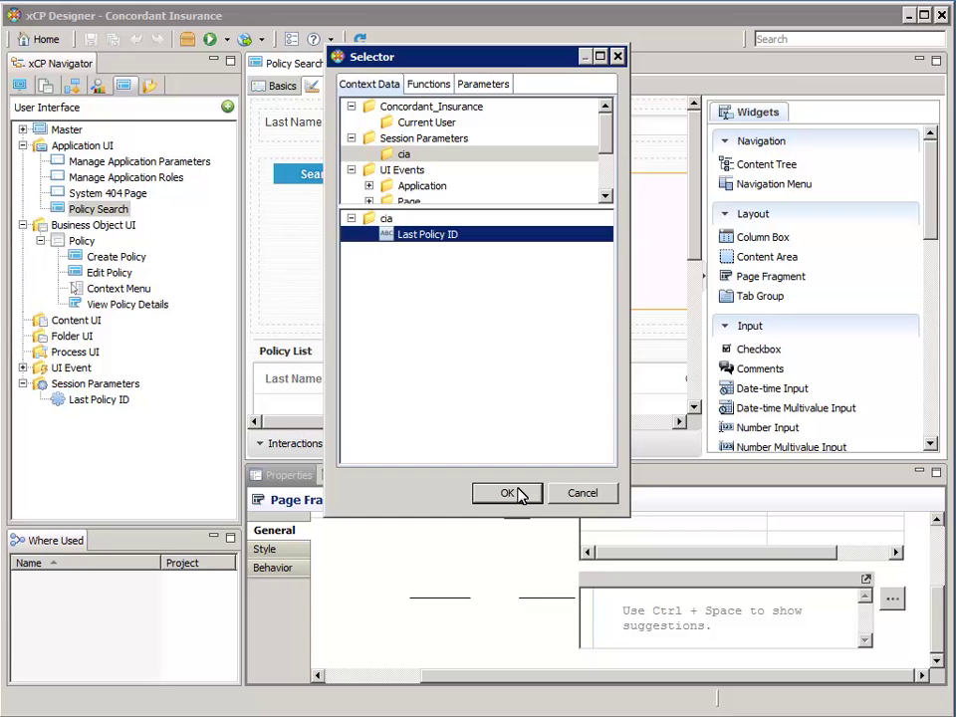
pyautogui.click(508, 493)
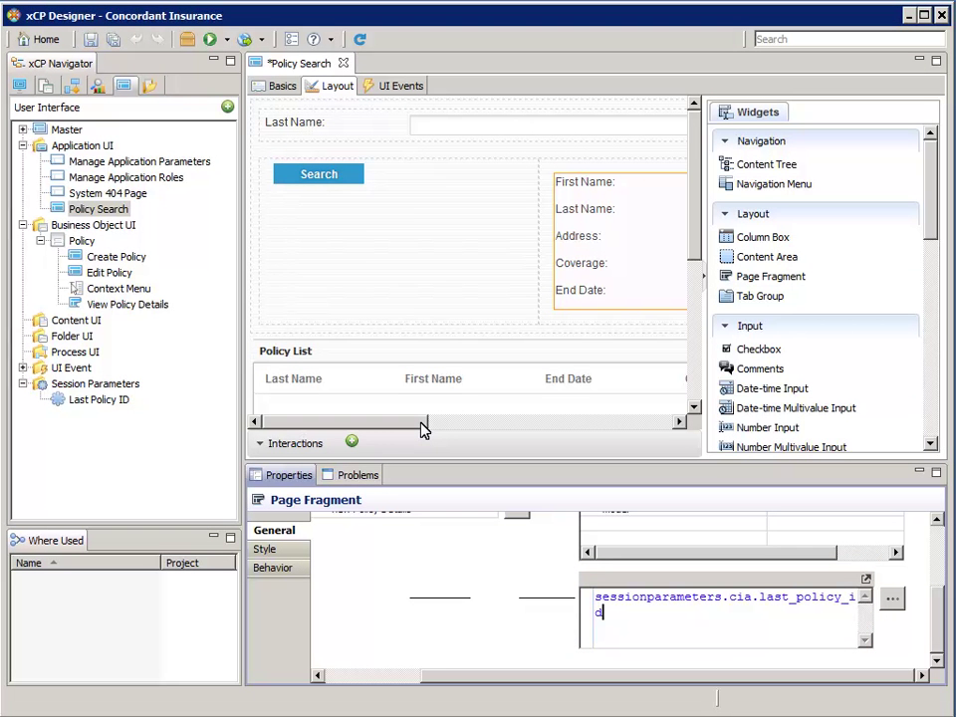
# Step: Add a Button widget to the right of the policy fragment in the same column
pyautogui.moveTo(421, 428); pyautogui.dragTo(680, 439)
pyautogui.click(932, 443)
pyautogui.click(931, 443)
pyautogui.click(932, 443)
pyautogui.click(932, 443)
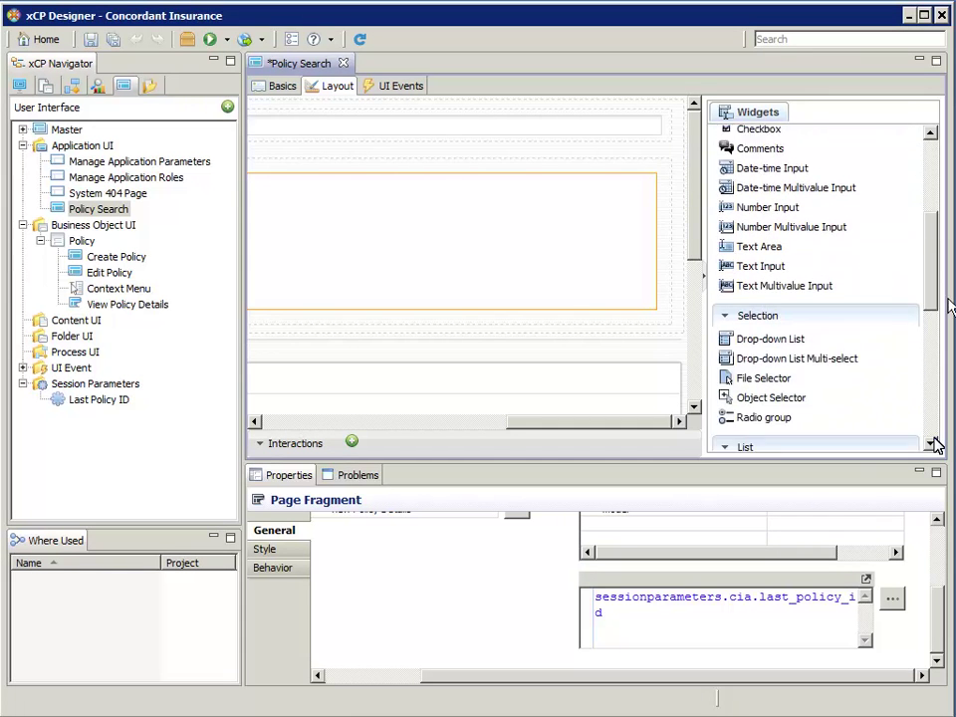
pyautogui.click(932, 443)
pyautogui.click(932, 443)
pyautogui.click(932, 443)
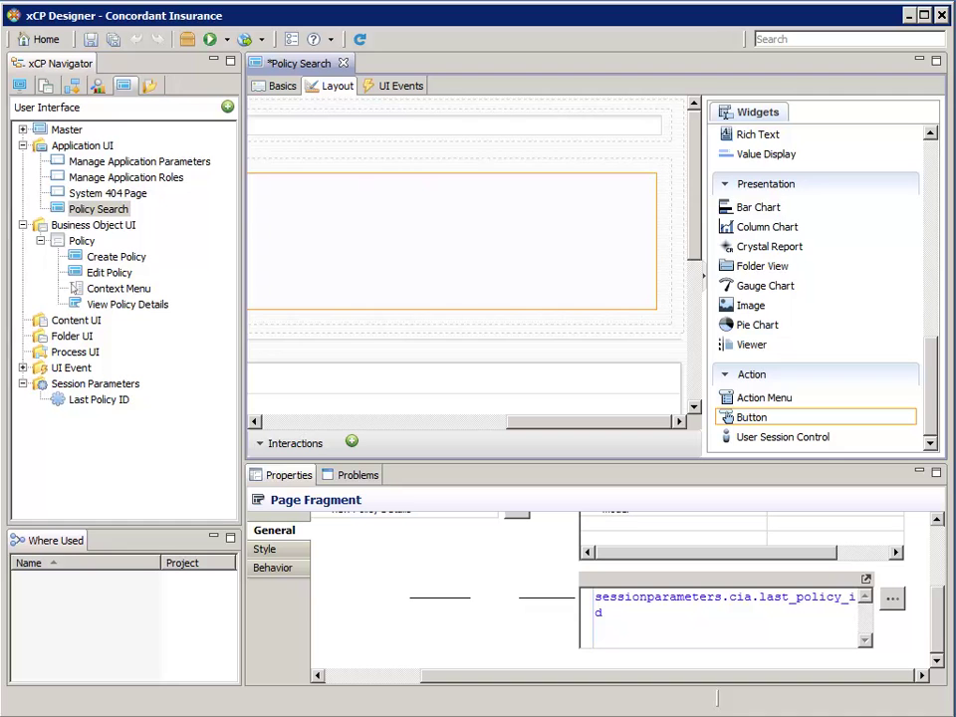
pyautogui.moveTo(777, 420); pyautogui.dragTo(640, 182)
# Step: Set the new button's ID to button_open_last_policy and its label to Open Last Policy
pyautogui.moveTo(937, 576); pyautogui.dragTo(940, 697)
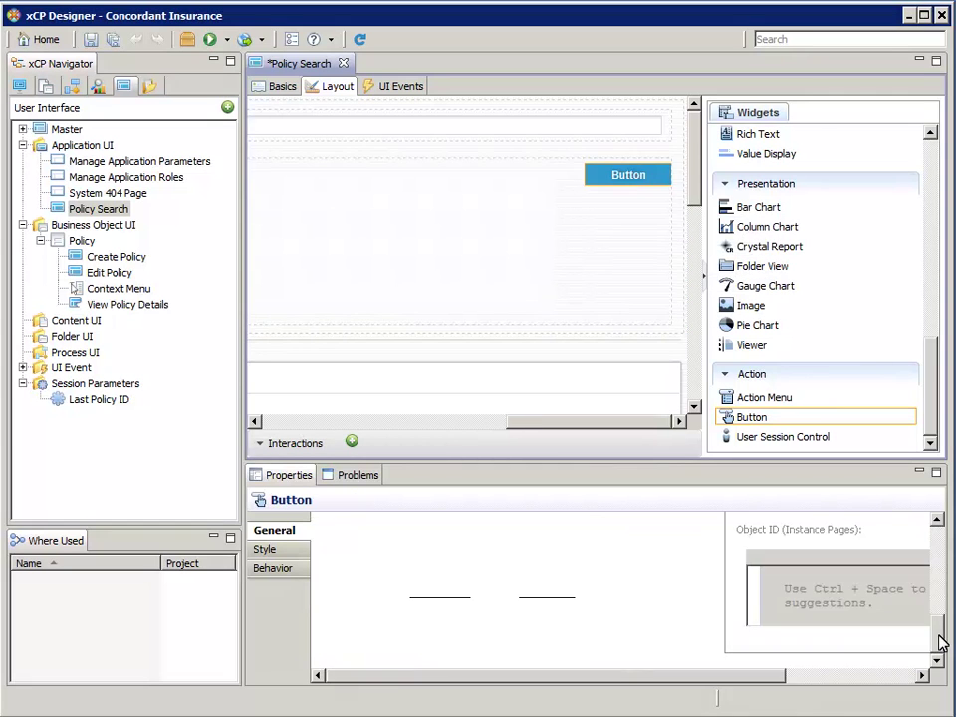
pyautogui.moveTo(941, 643); pyautogui.dragTo(937, 529)
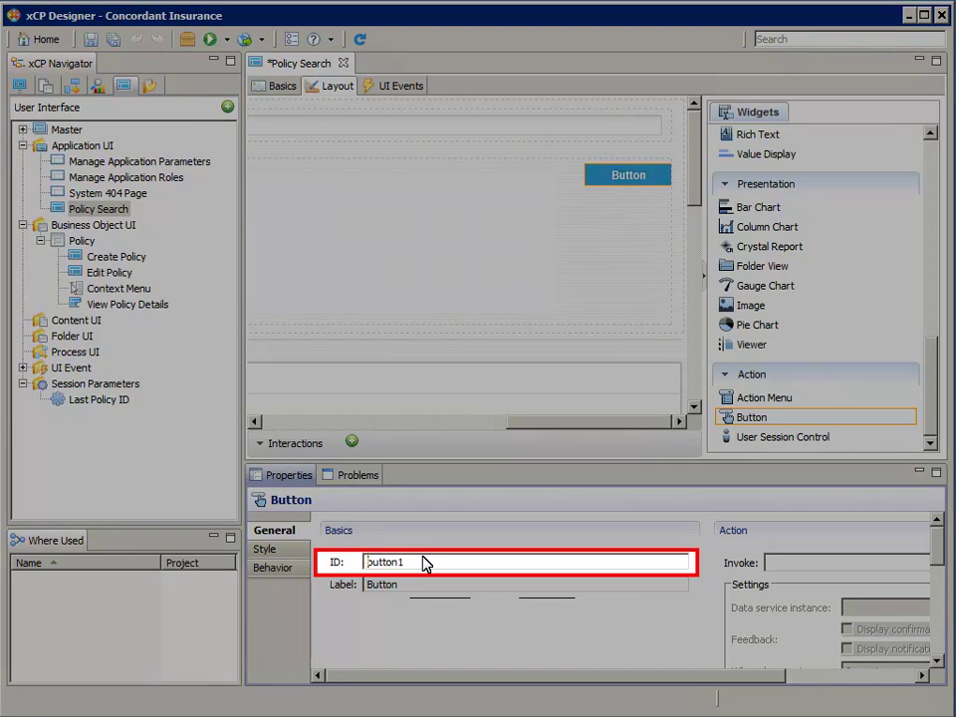
pyautogui.click(423, 563)
pyautogui.press('BackSpace')
pyautogui.write('_open_last_policy')
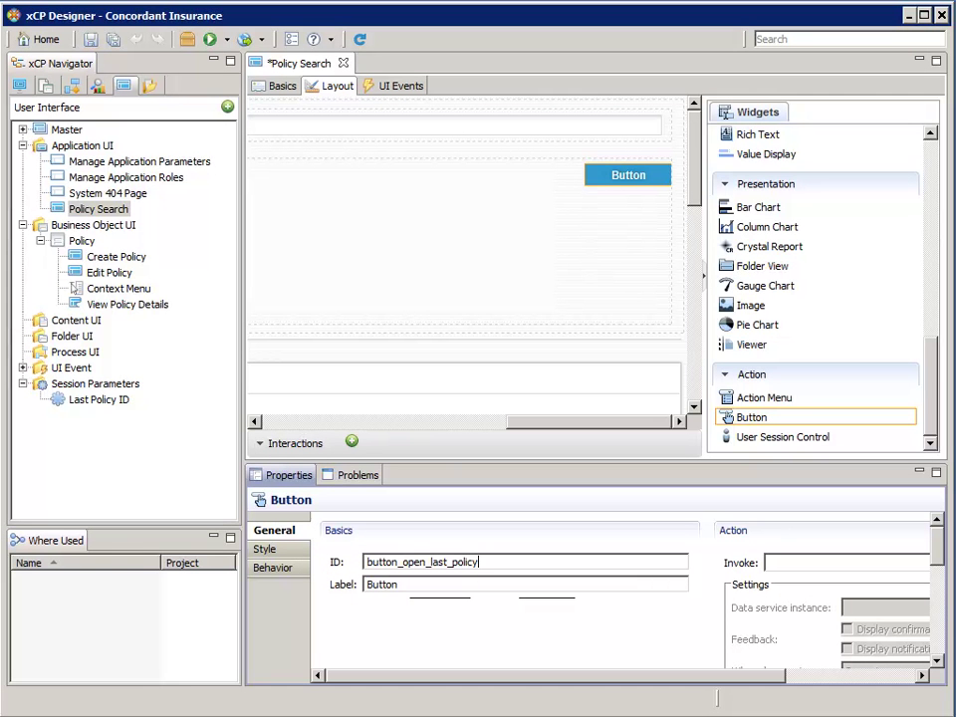
pyautogui.press('Tab')
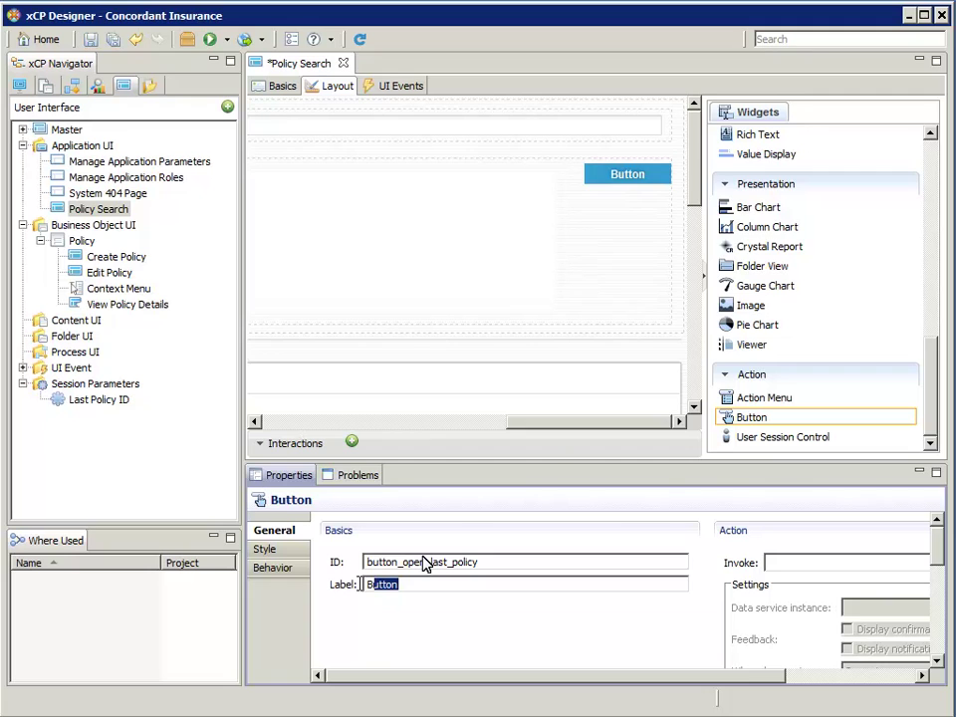
pyautogui.write('Open Las')
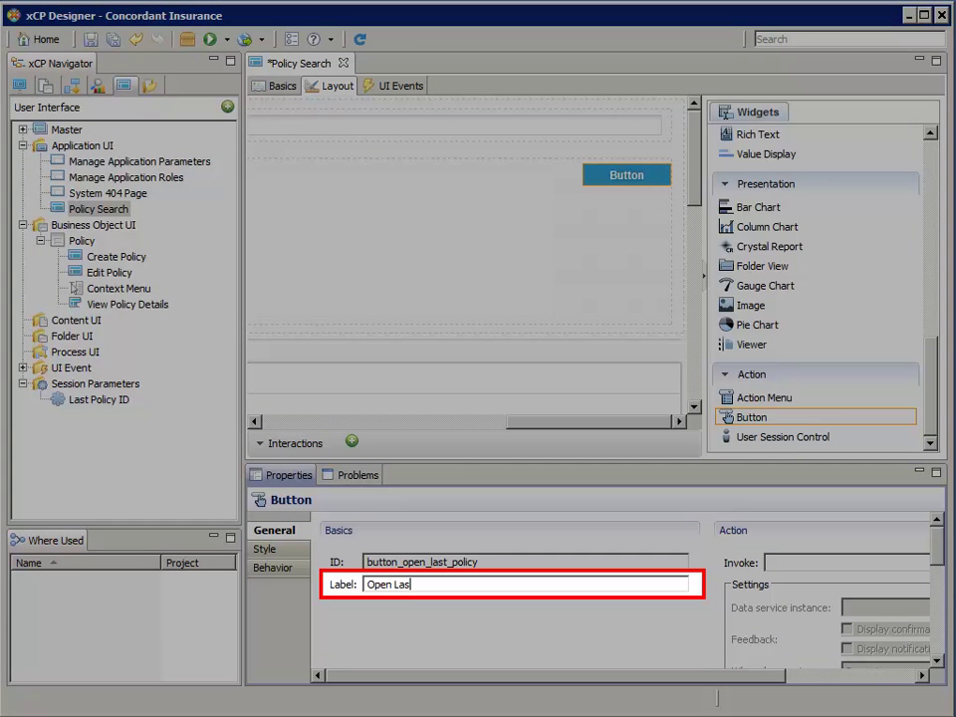
pyautogui.write('t Policy')
# Step: Set the Open Last Policy button's action to Go to a page, with Edit Policy as the specific target page
pyautogui.moveTo(567, 676); pyautogui.dragTo(724, 687)
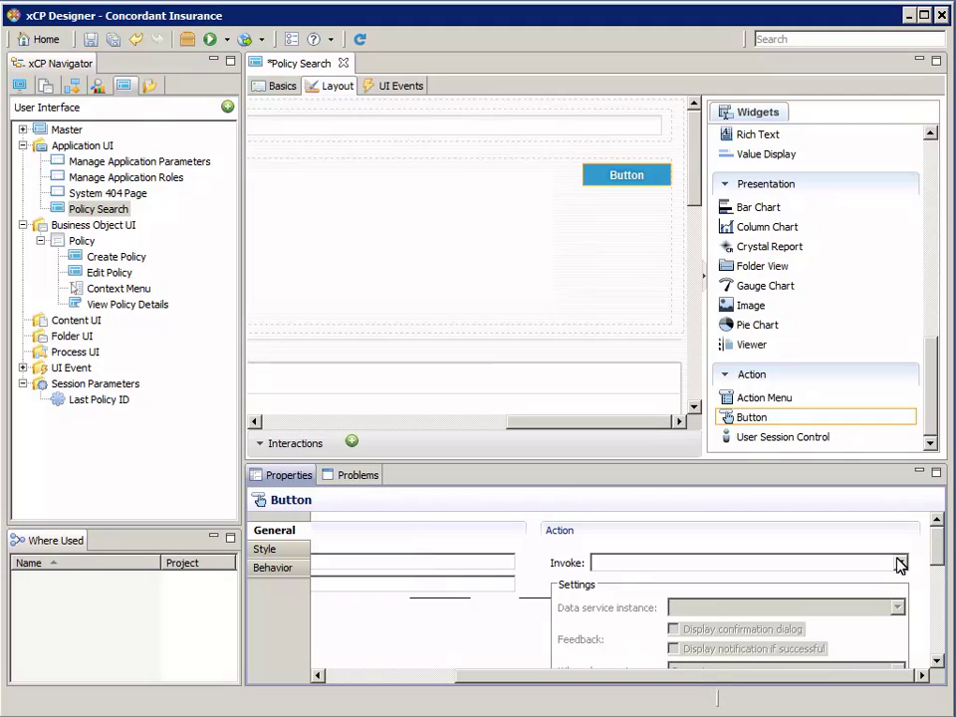
pyautogui.click(899, 563)
pyautogui.click(655, 592)
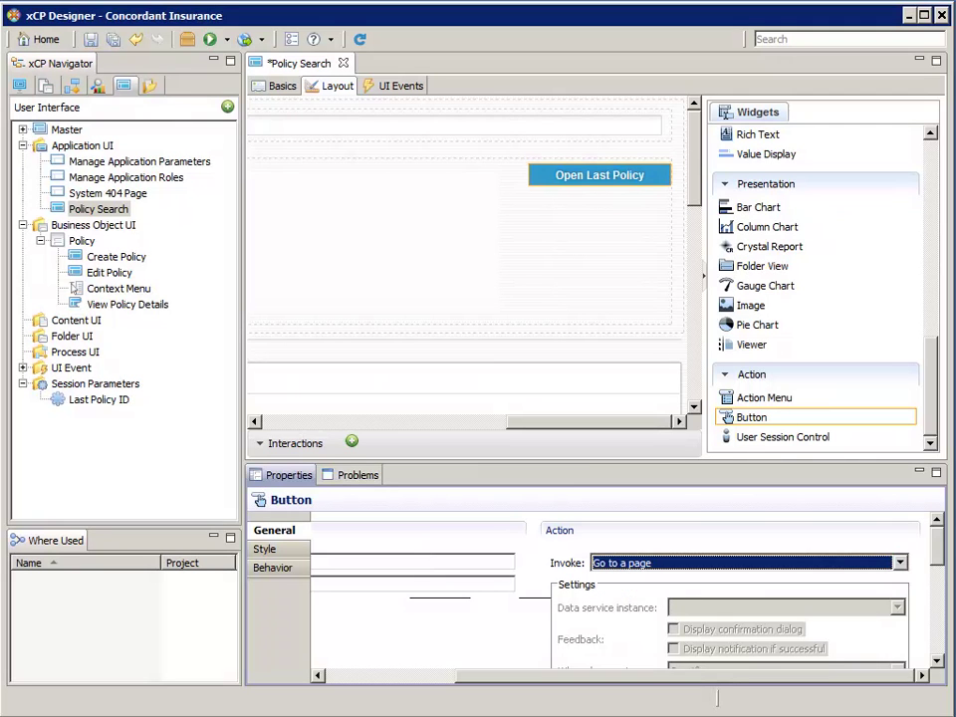
pyautogui.scroll(-5, 655, 594)
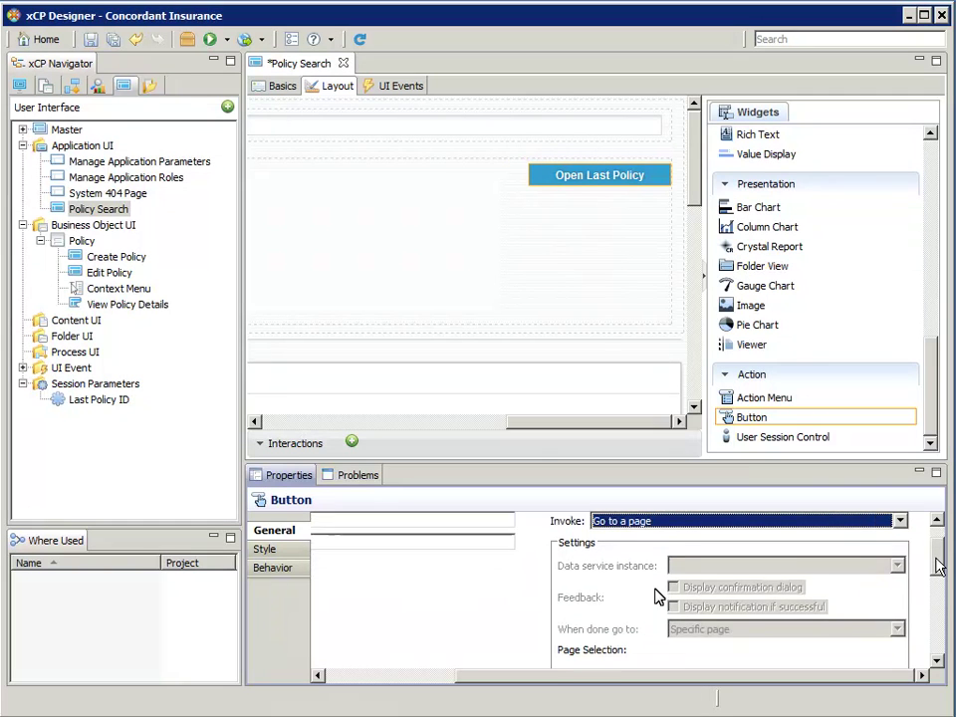
pyautogui.click(568, 564)
pyautogui.click(886, 591)
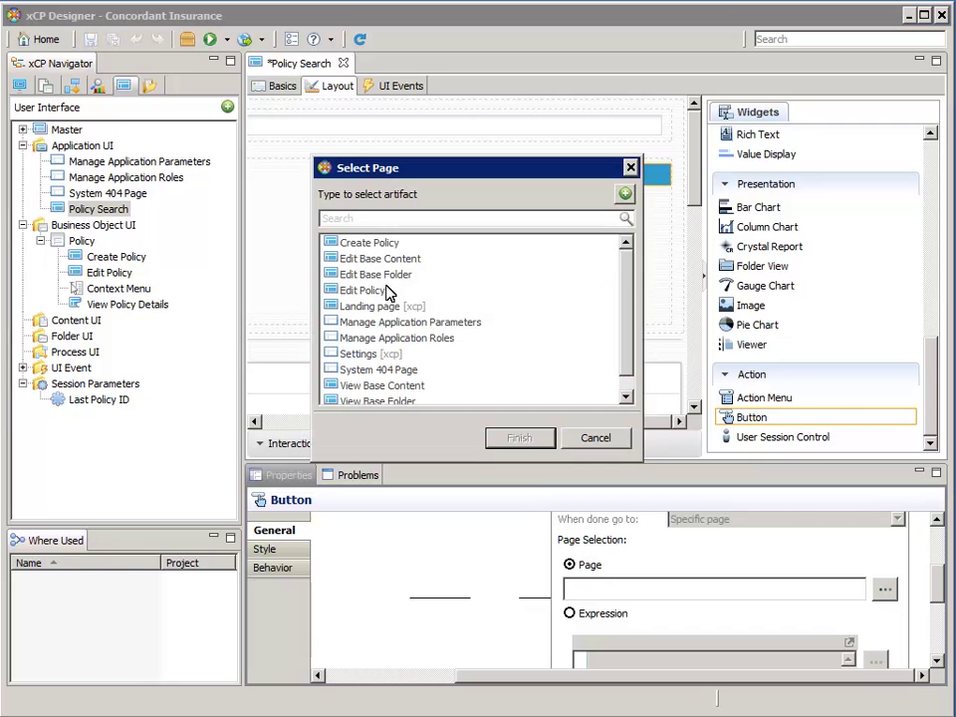
pyautogui.click(386, 288)
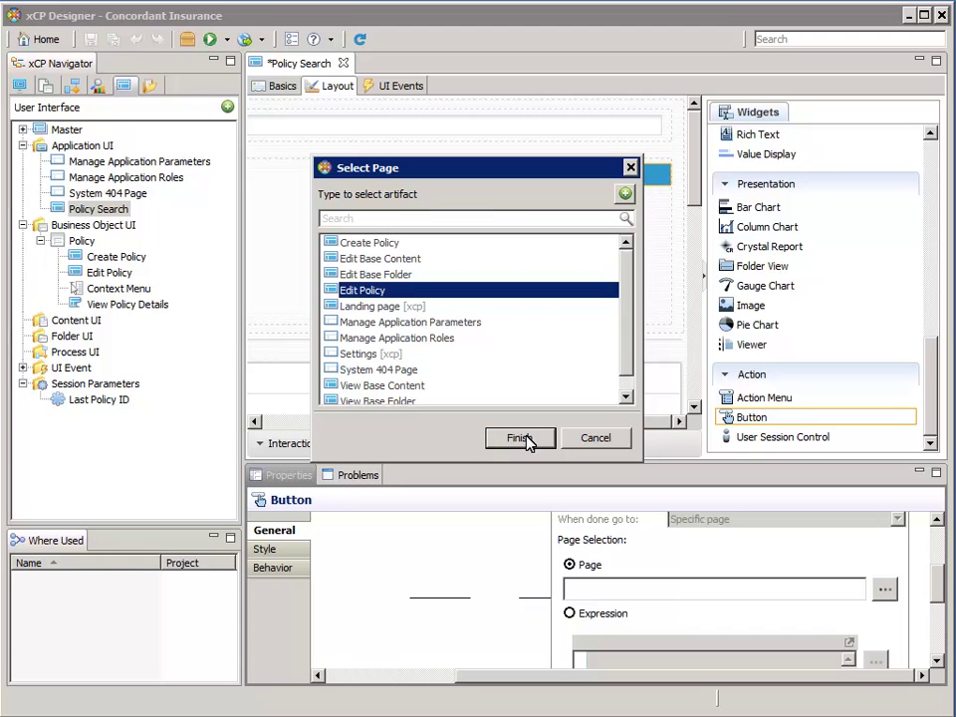
pyautogui.click(522, 439)
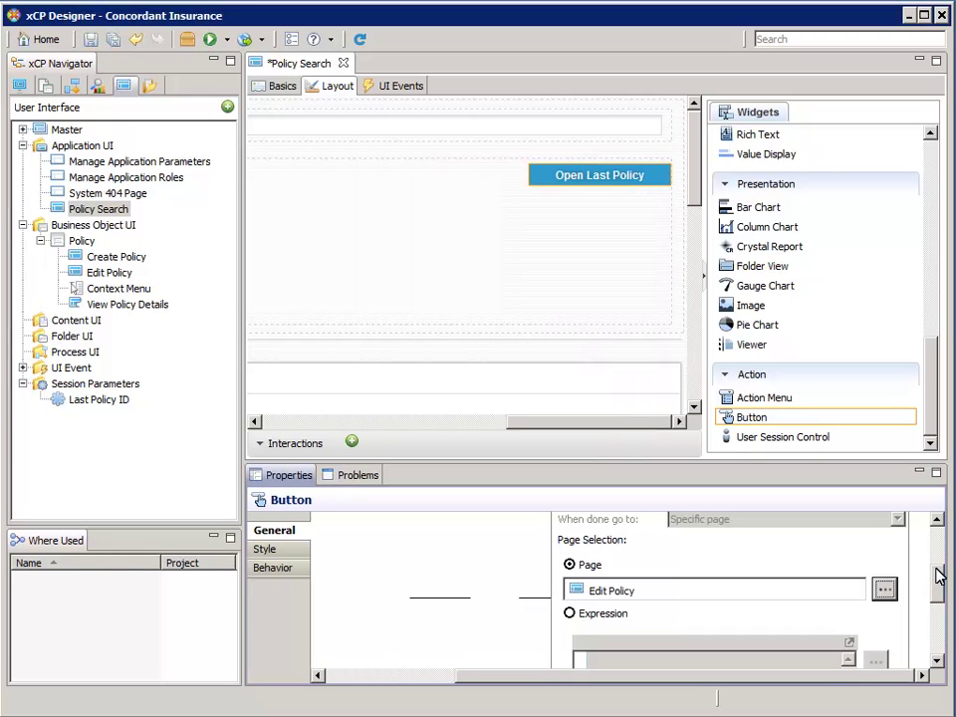
# Step: Set the button action's instance-page Object ID to the Last Policy ID session parameter from the cia group
pyautogui.moveTo(939, 575); pyautogui.dragTo(939, 657)
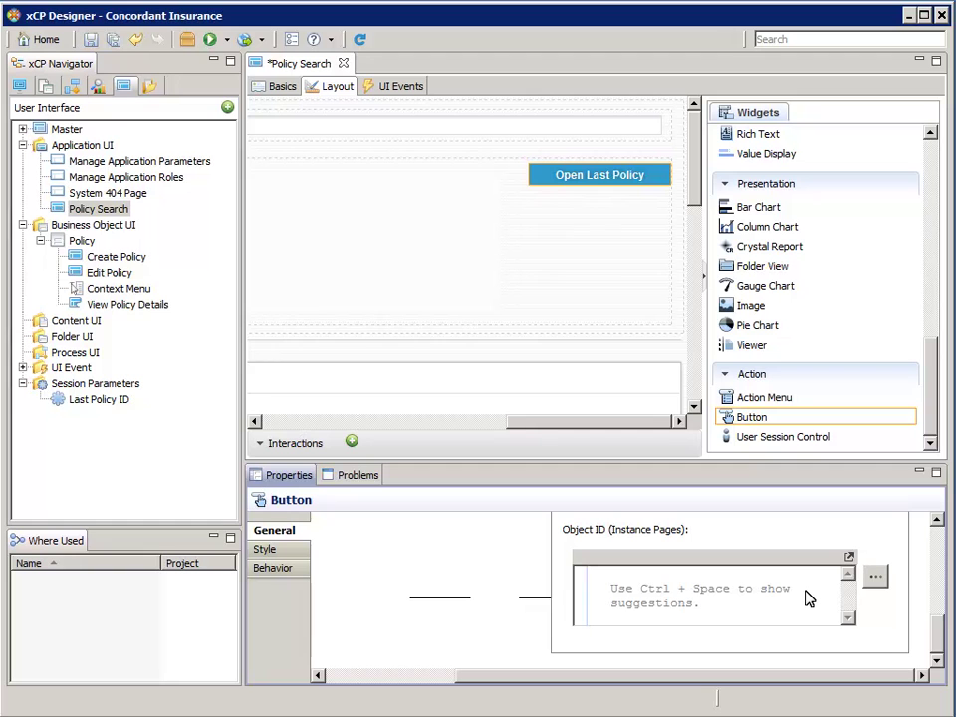
pyautogui.click(876, 575)
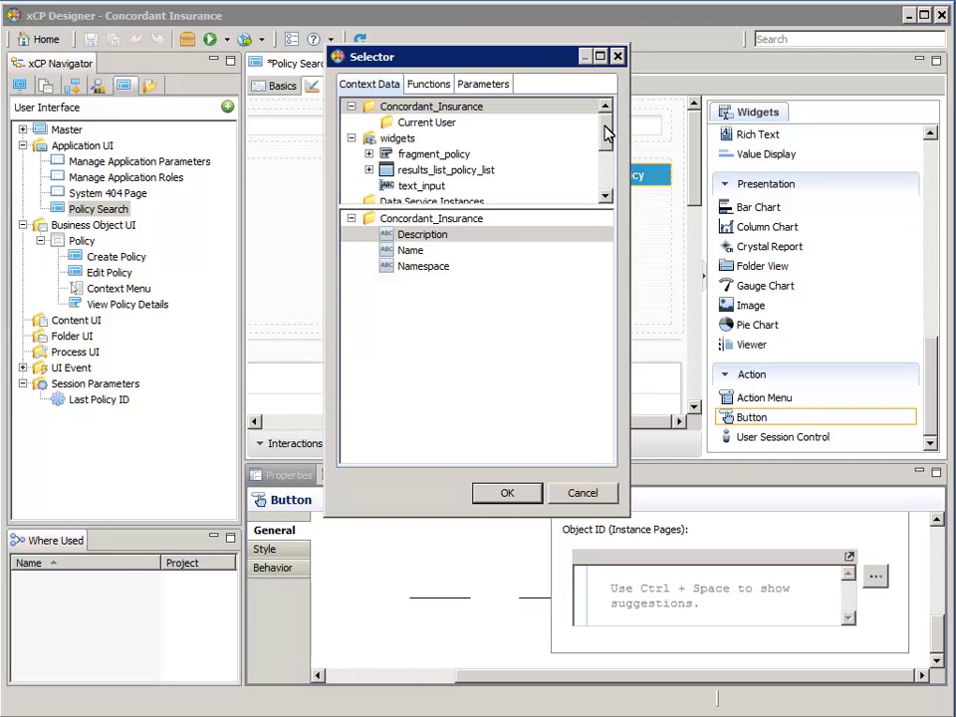
pyautogui.moveTo(607, 131); pyautogui.dragTo(606, 192)
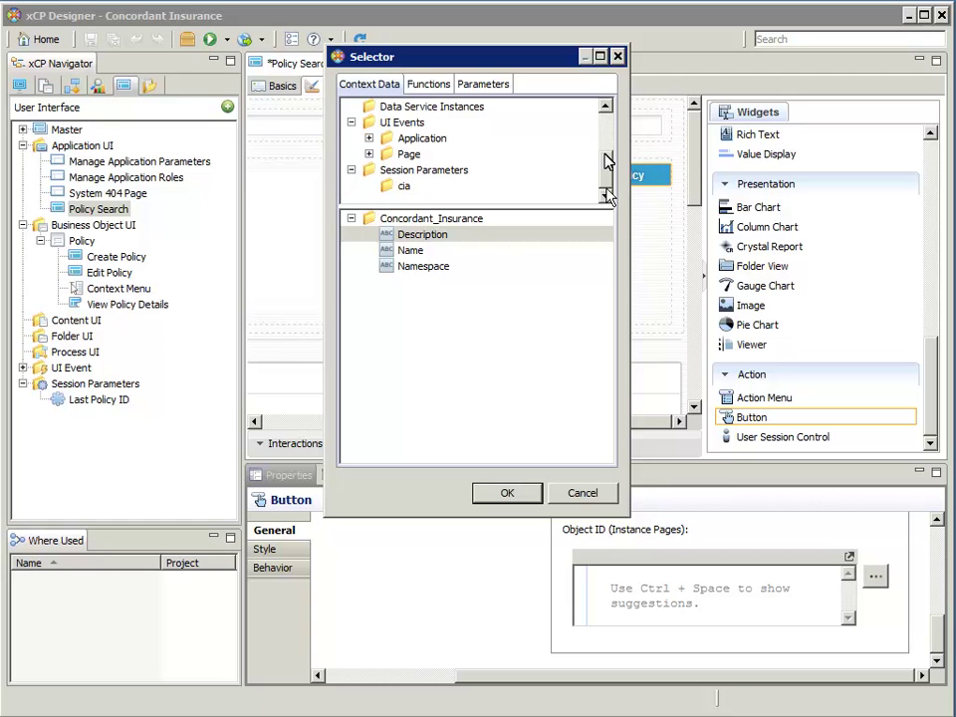
pyautogui.click(411, 191)
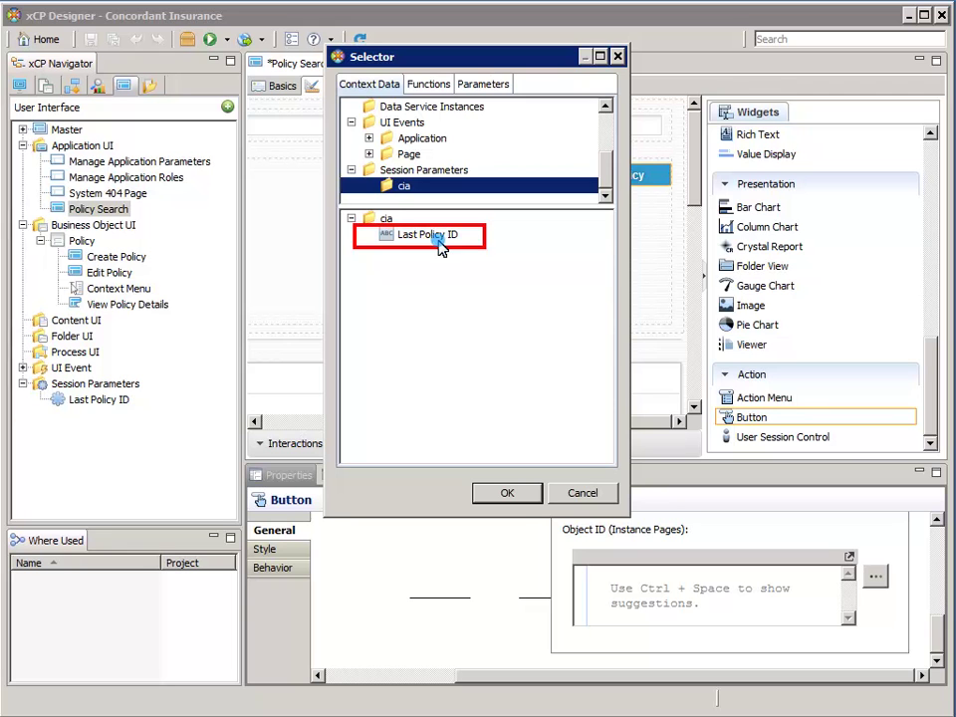
pyautogui.click(441, 248)
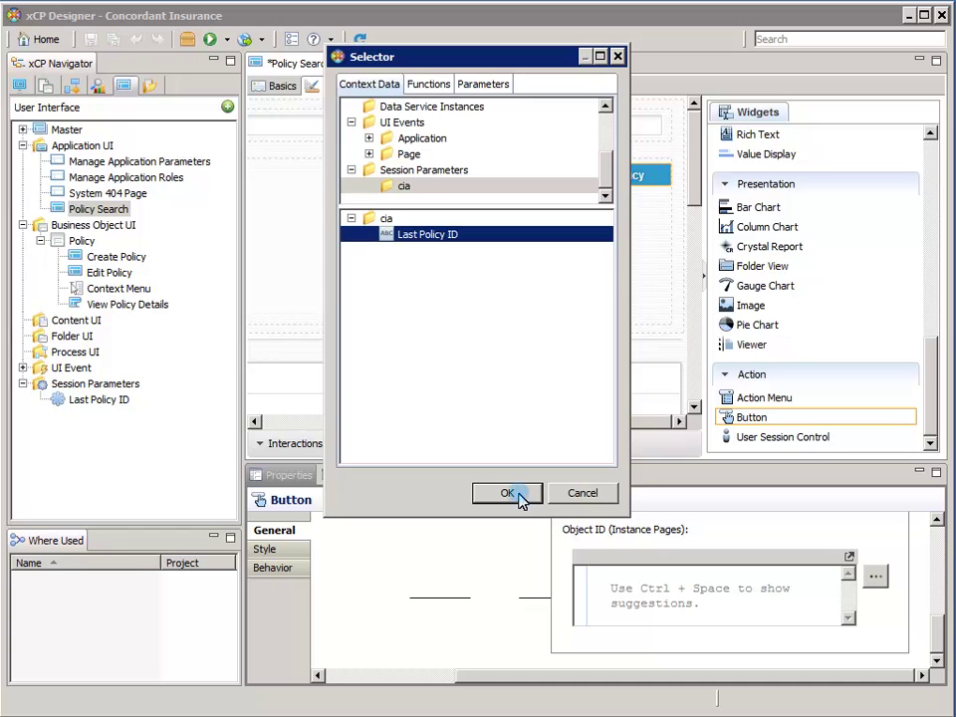
pyautogui.click(519, 494)
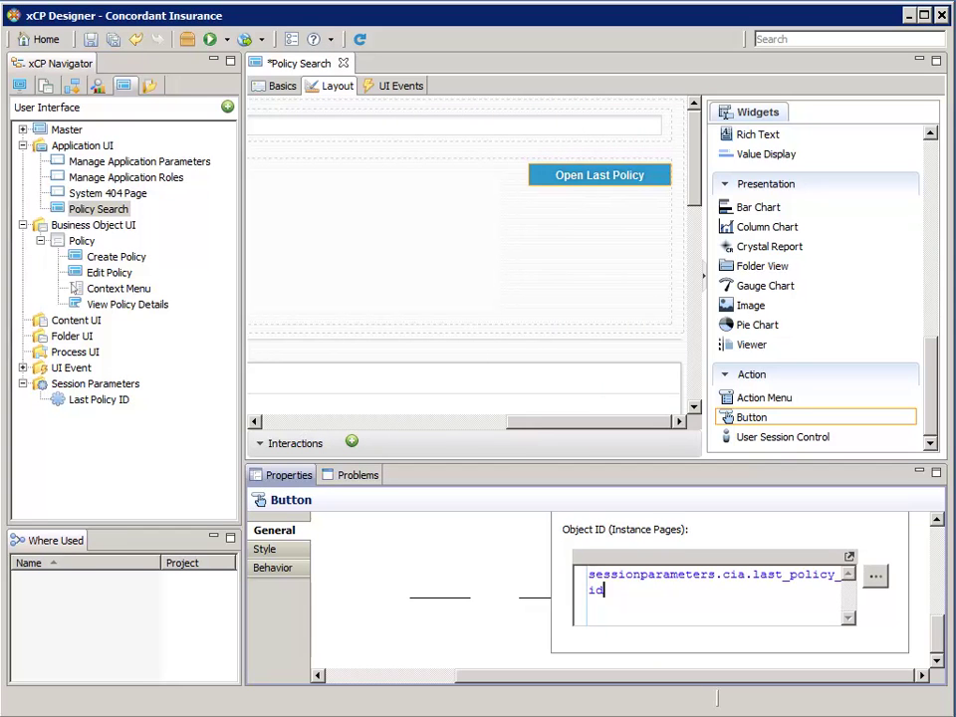
# Step: Close the Policy Search page and save its changes
pyautogui.scroll(5, 939, 621)
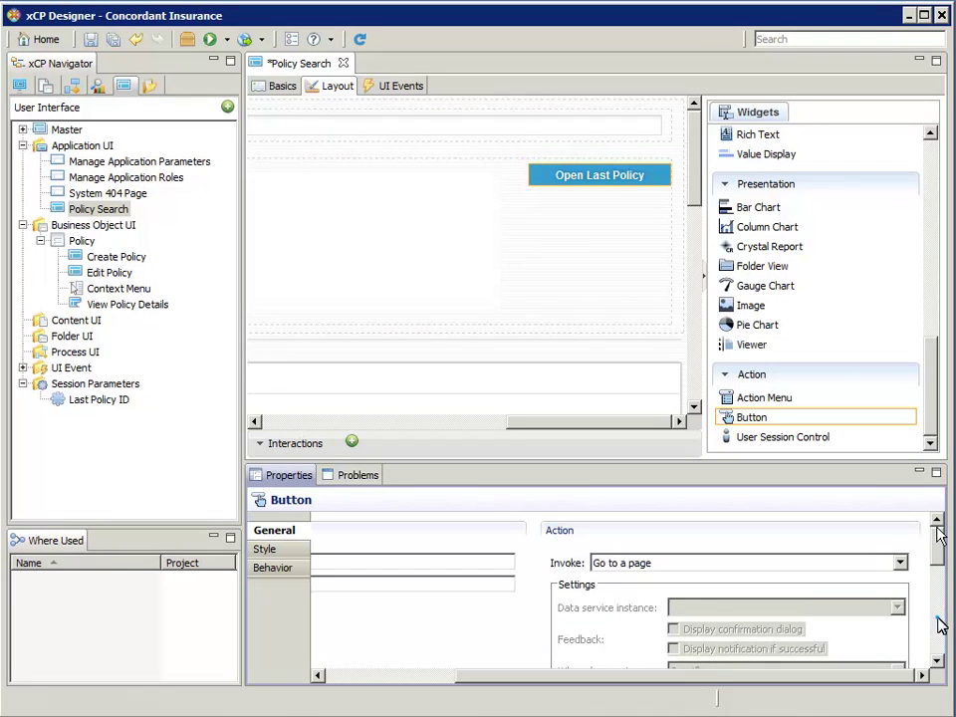
pyautogui.moveTo(725, 678); pyautogui.dragTo(512, 695)
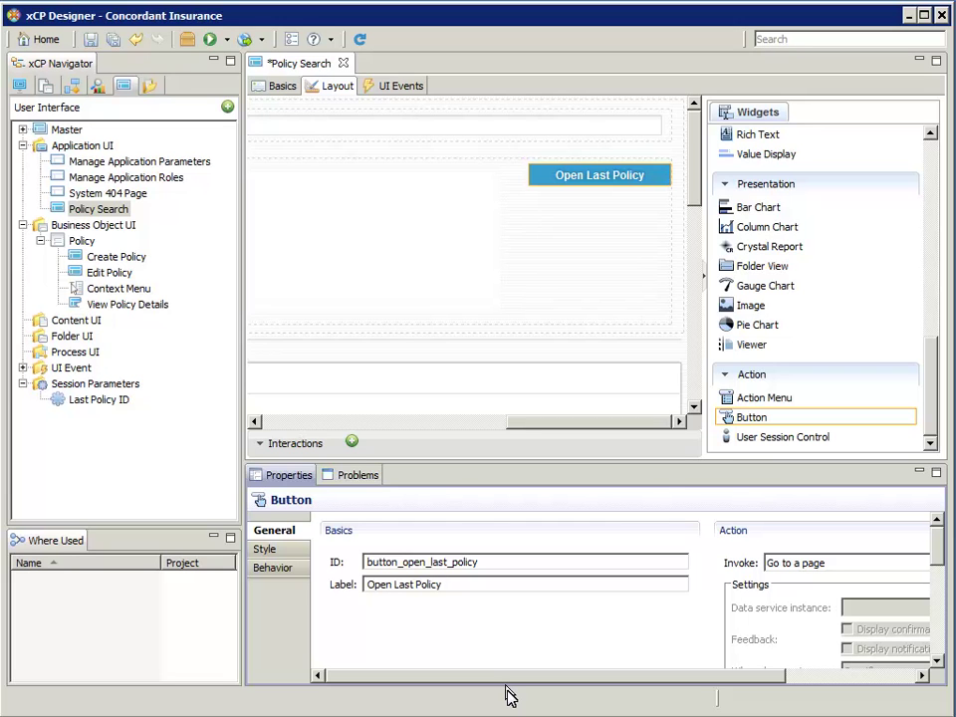
pyautogui.click(343, 63)
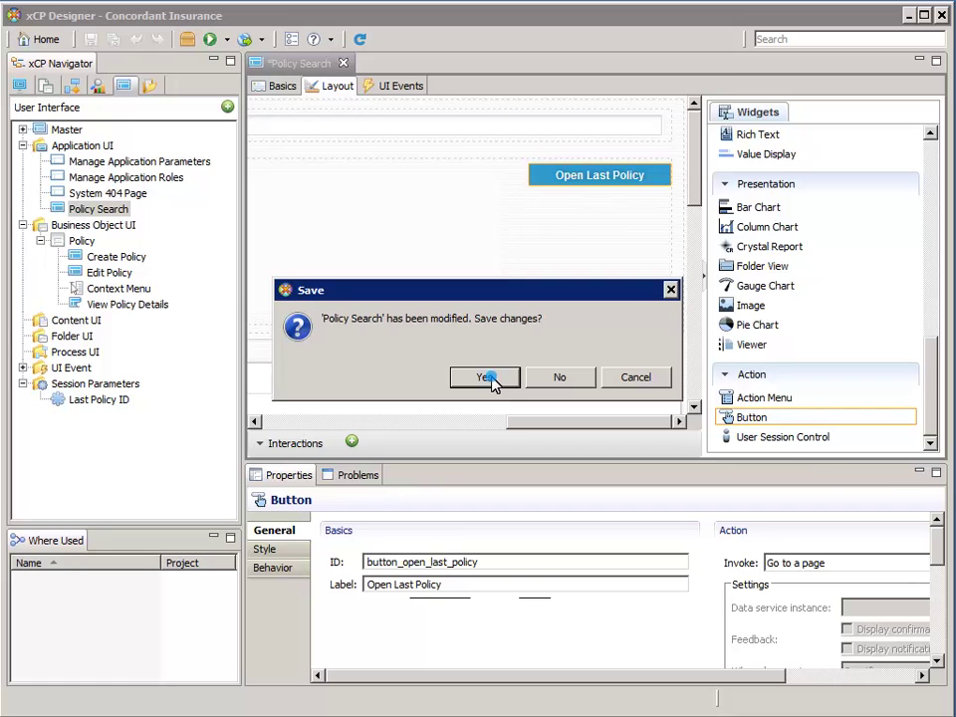